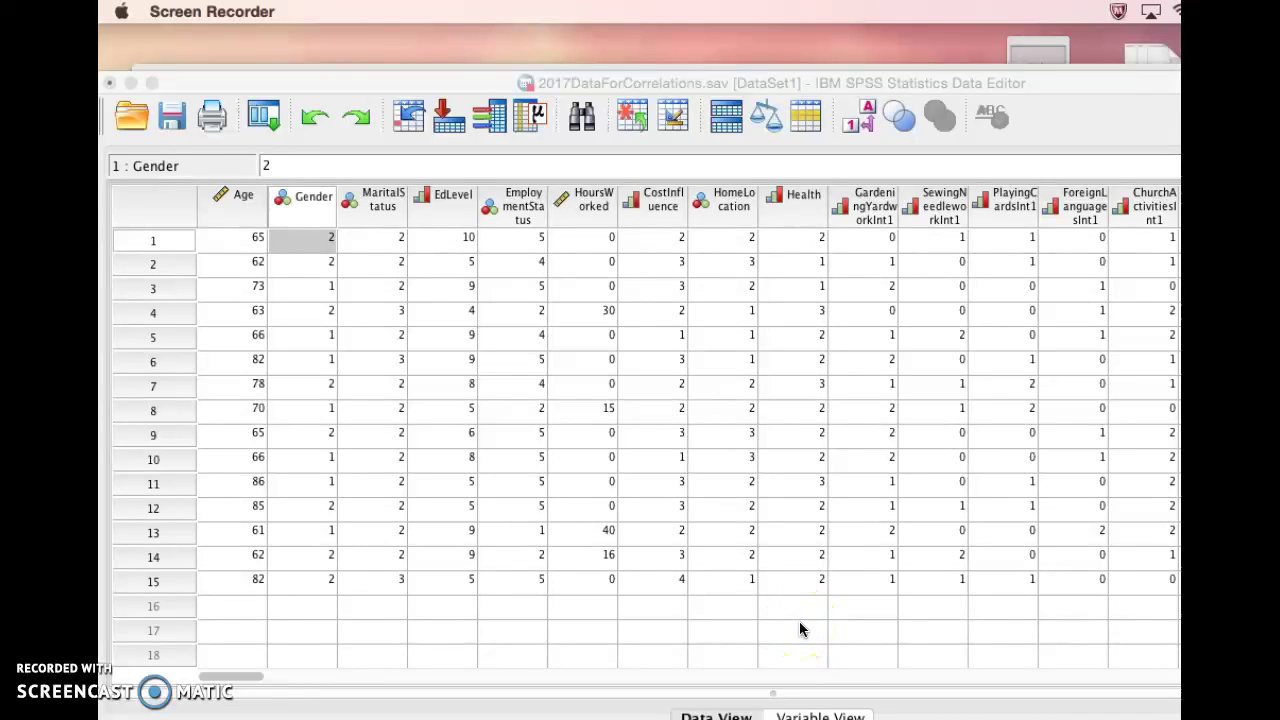
# Browse the 15-case dataset, then show Analyze > Correlate with Bivariate, Partial and Distances
pyautogui.click(800, 629)
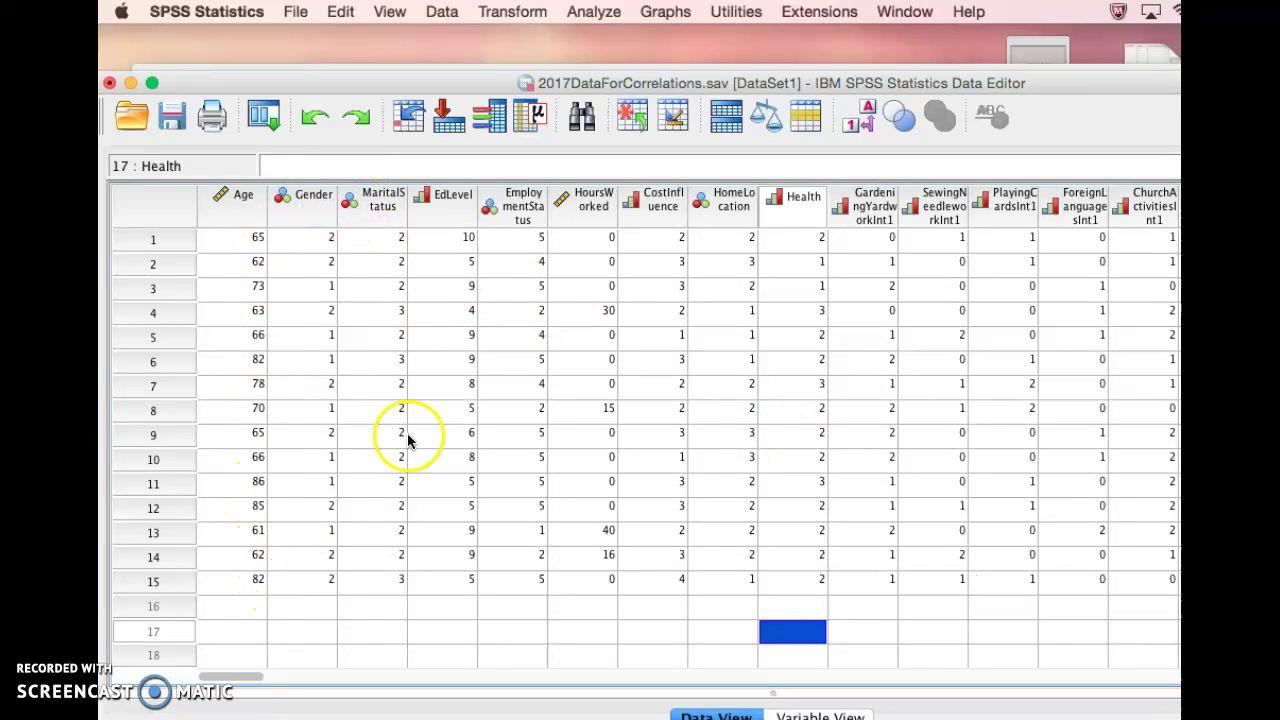
pyautogui.hscroll(2, 978, 345)
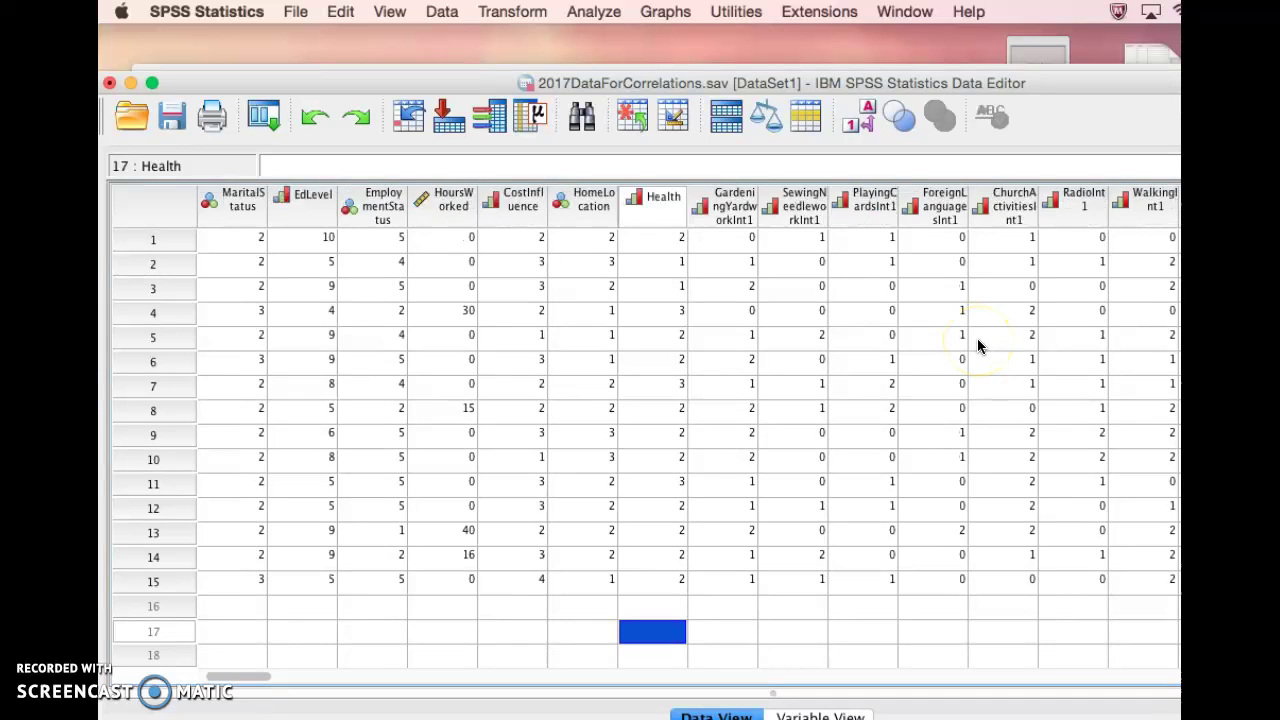
pyautogui.hscroll(-2, 978, 345)
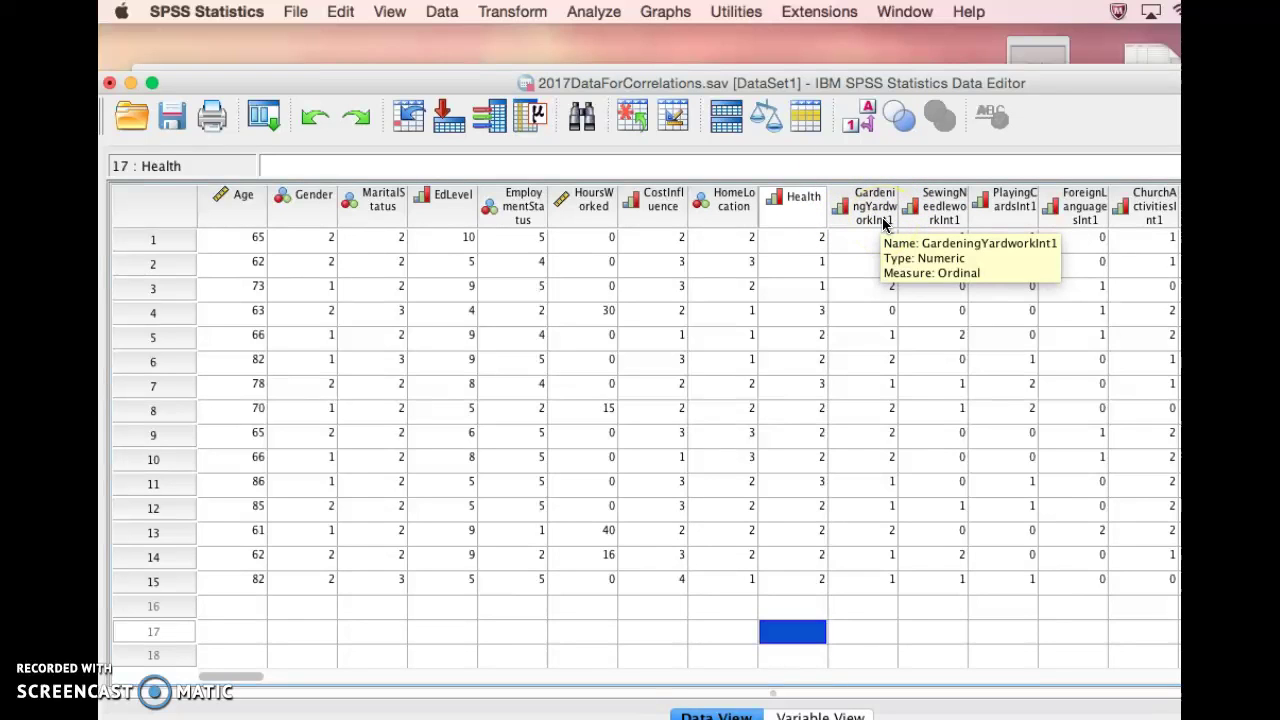
pyautogui.hscroll(15, 864, 305)
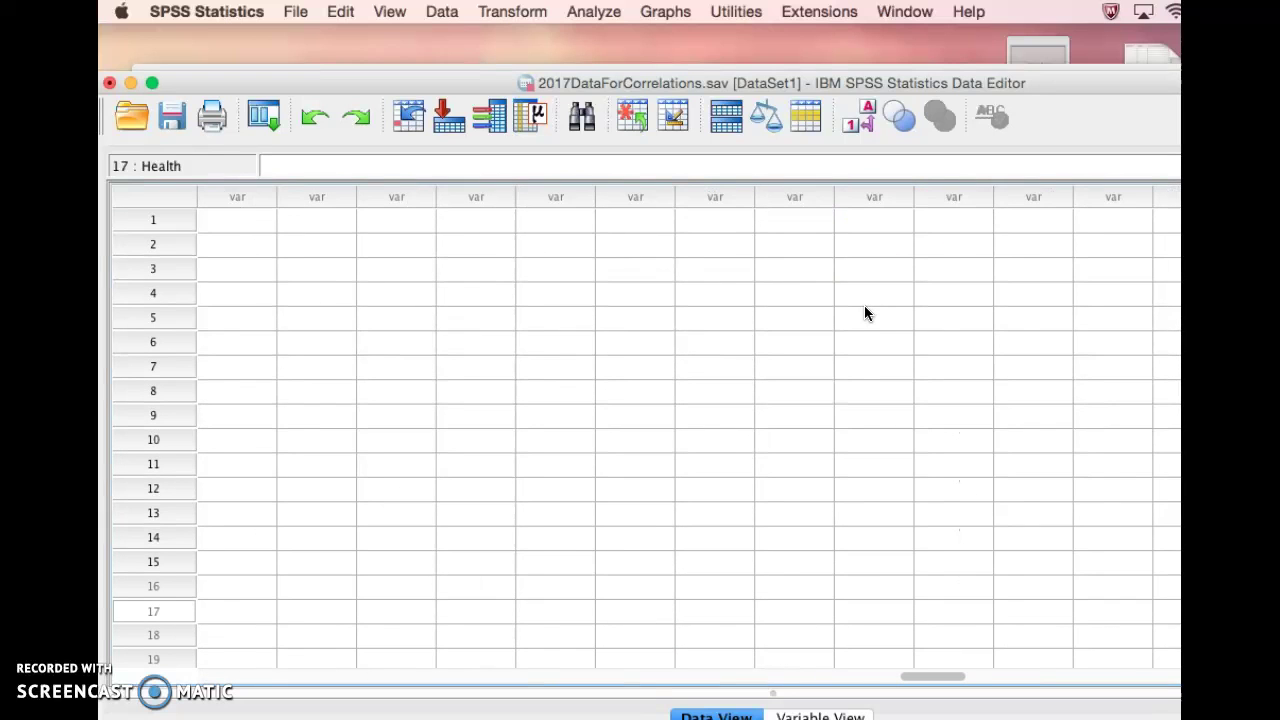
pyautogui.hscroll(-10, 864, 305)
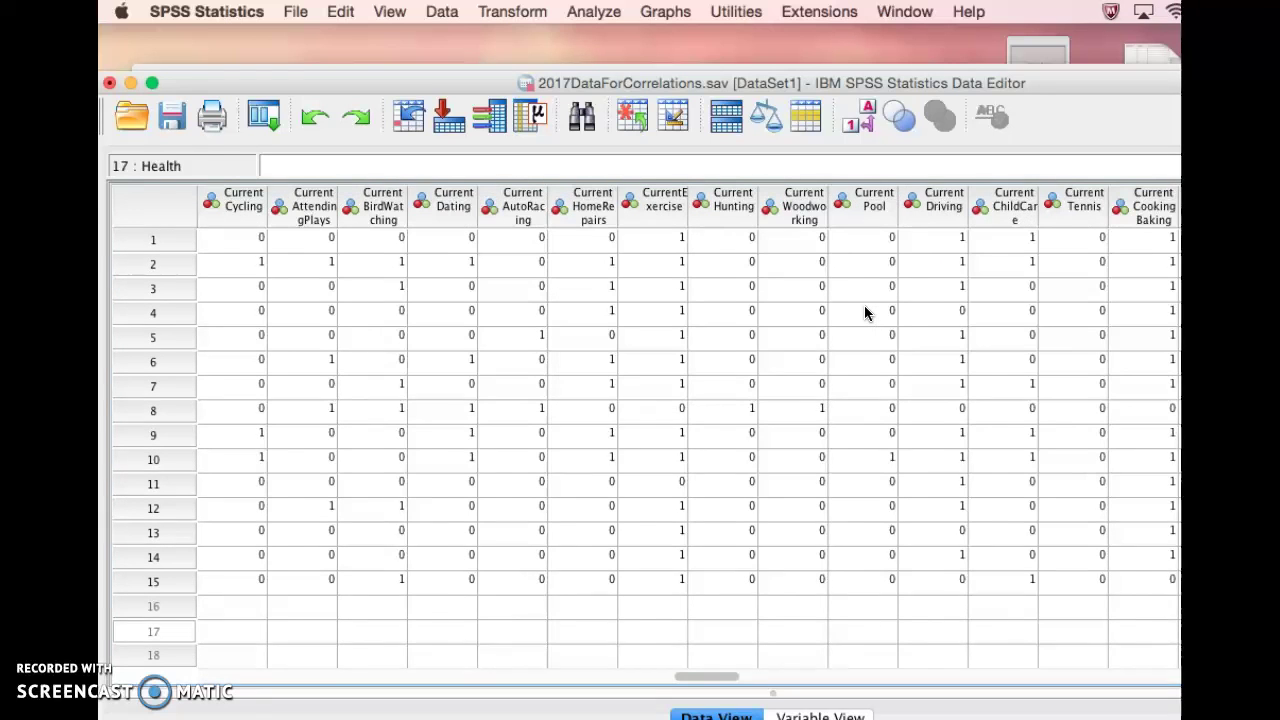
pyautogui.click(830, 298)
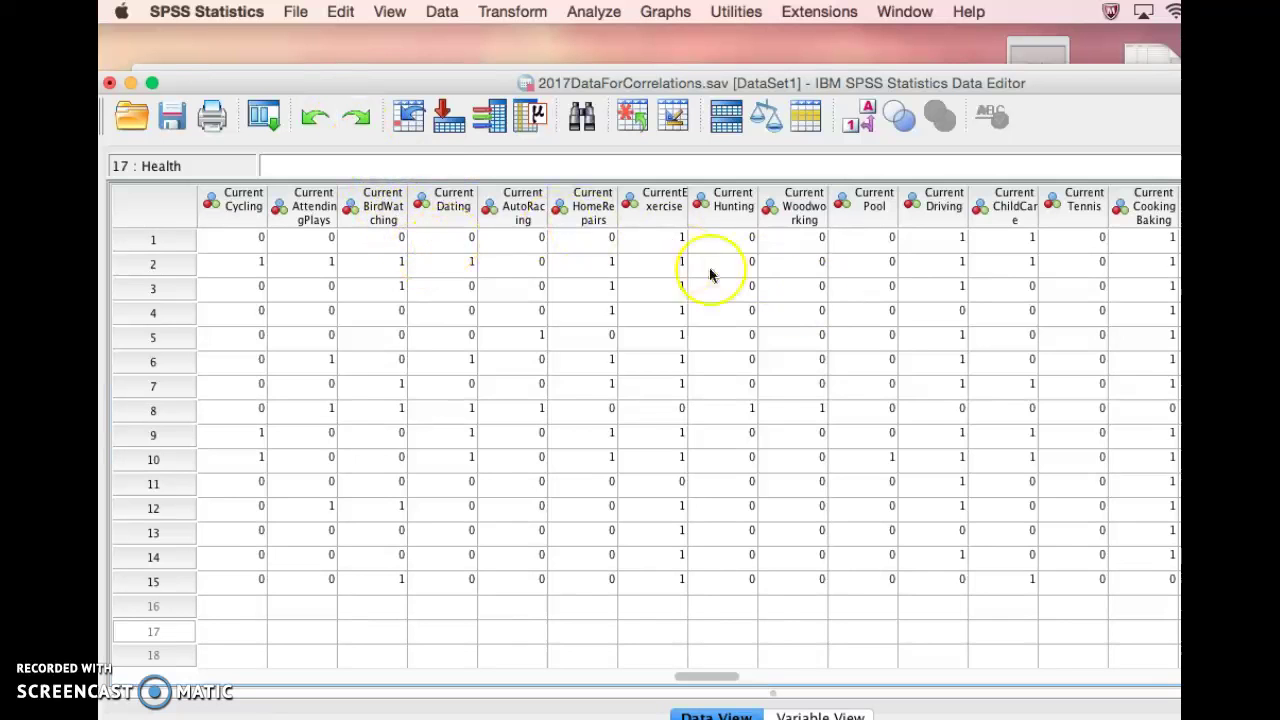
pyautogui.hscroll(-10, 637, 355)
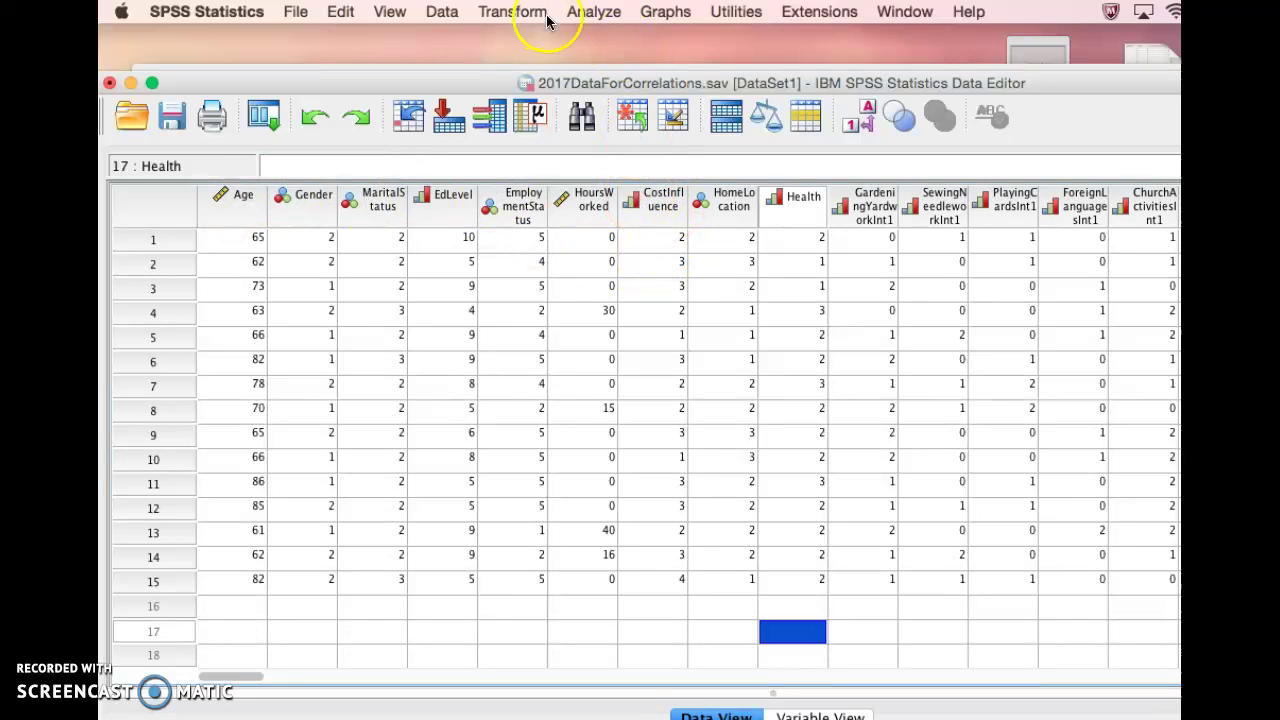
pyautogui.click(598, 12)
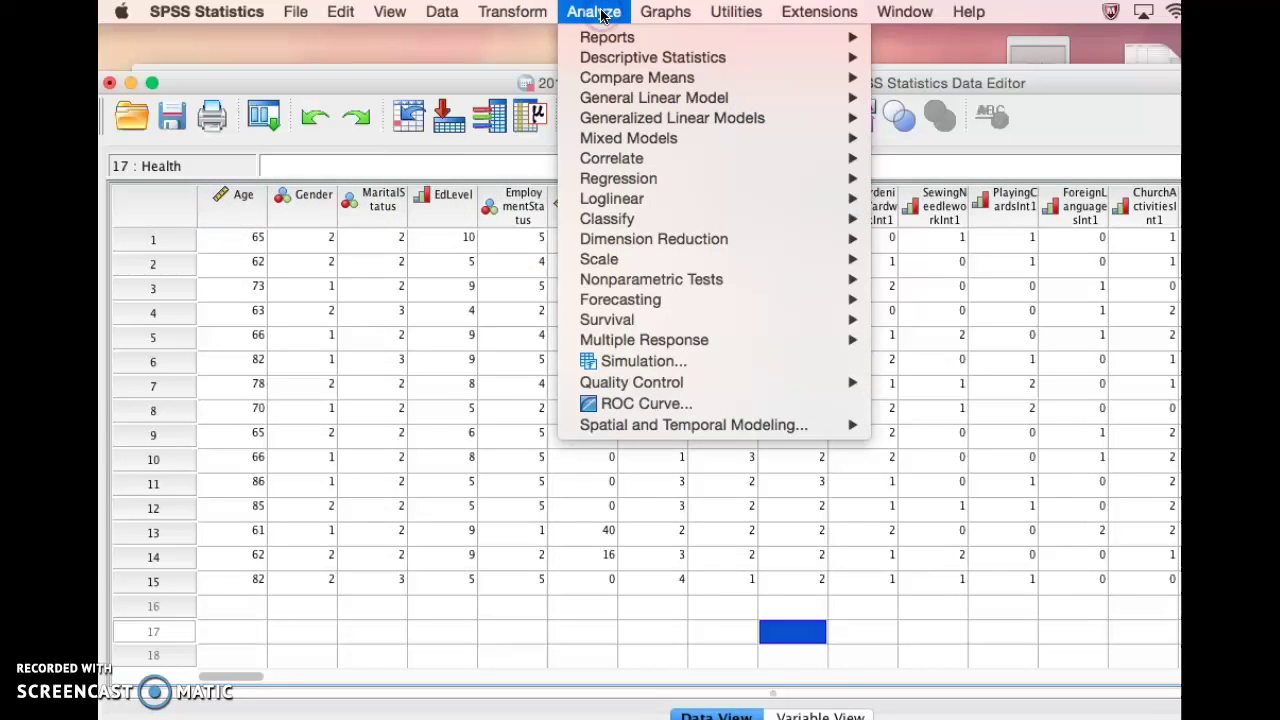
pyautogui.moveTo(630, 163)
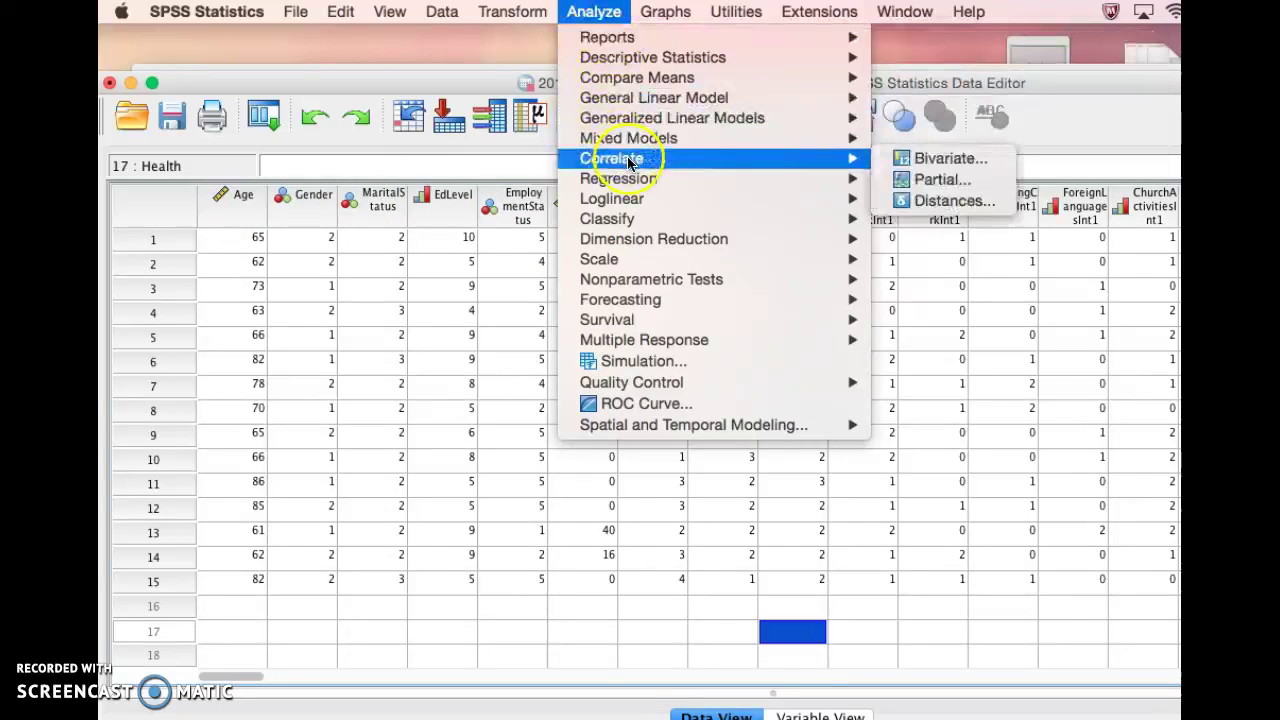
# Start a reset Bivariate Correlations setup and add Health to Variables
pyautogui.click(938, 162)
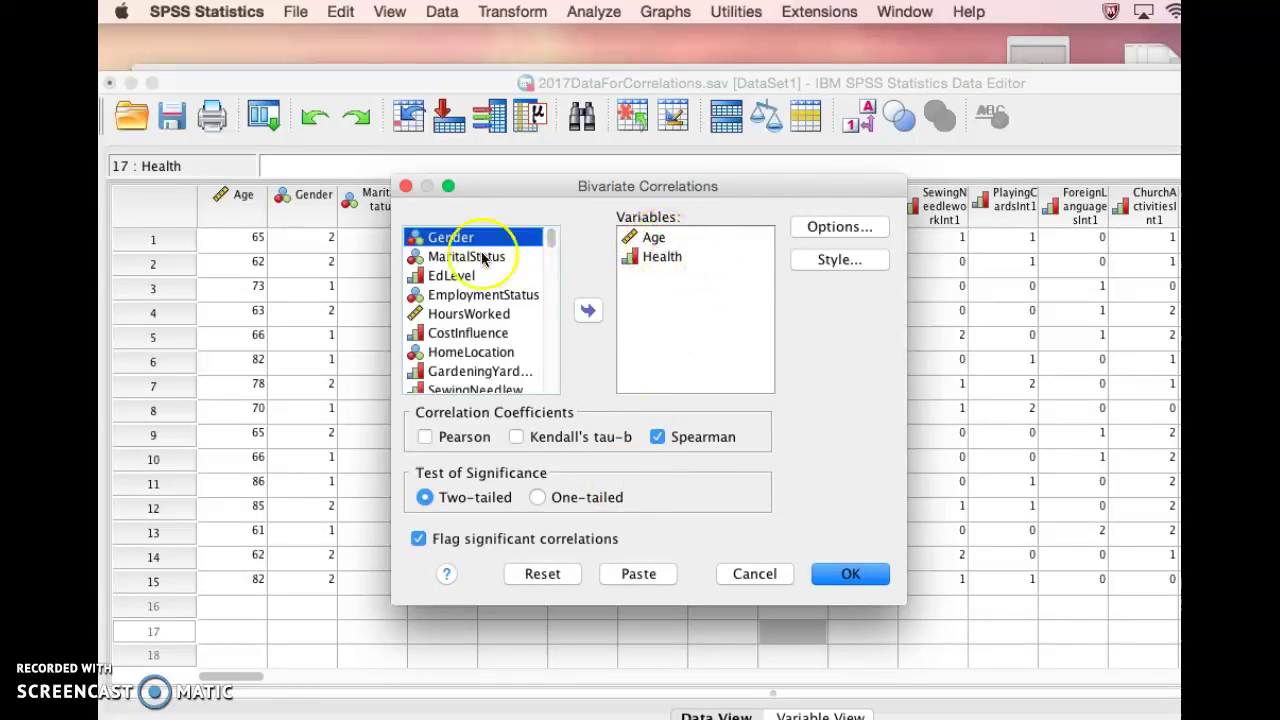
pyautogui.click(540, 574)
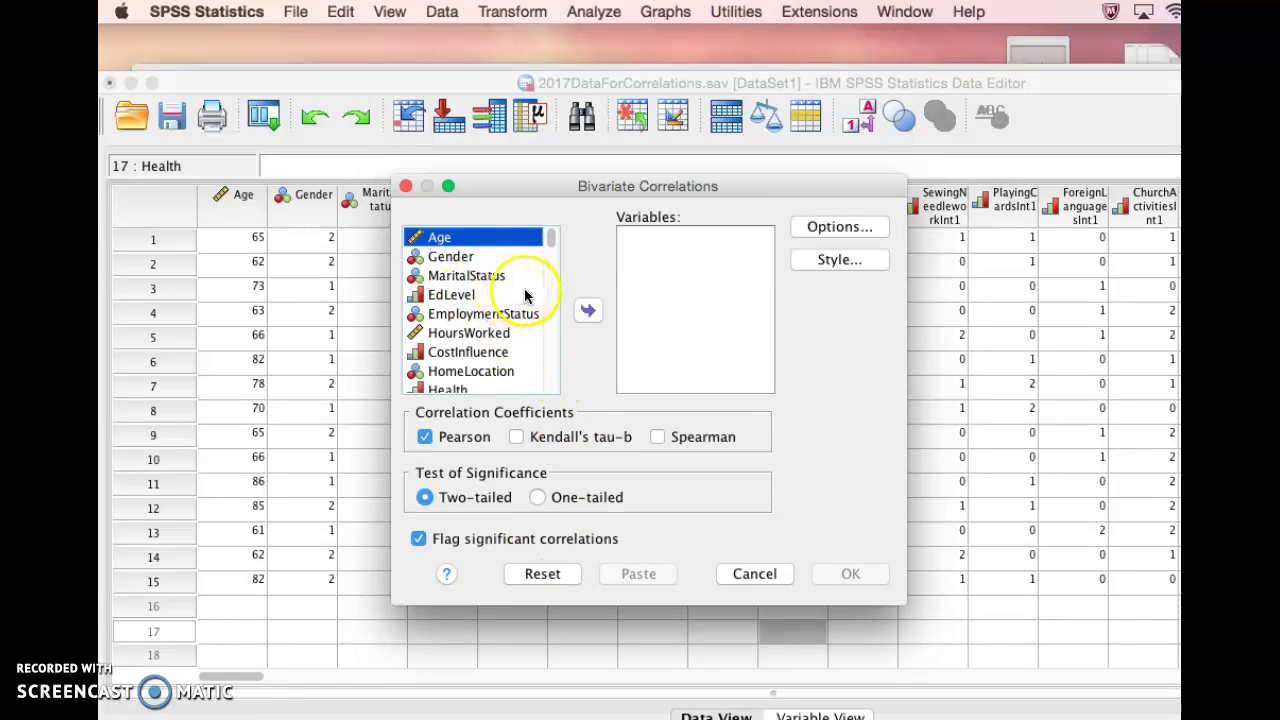
pyautogui.click(455, 294)
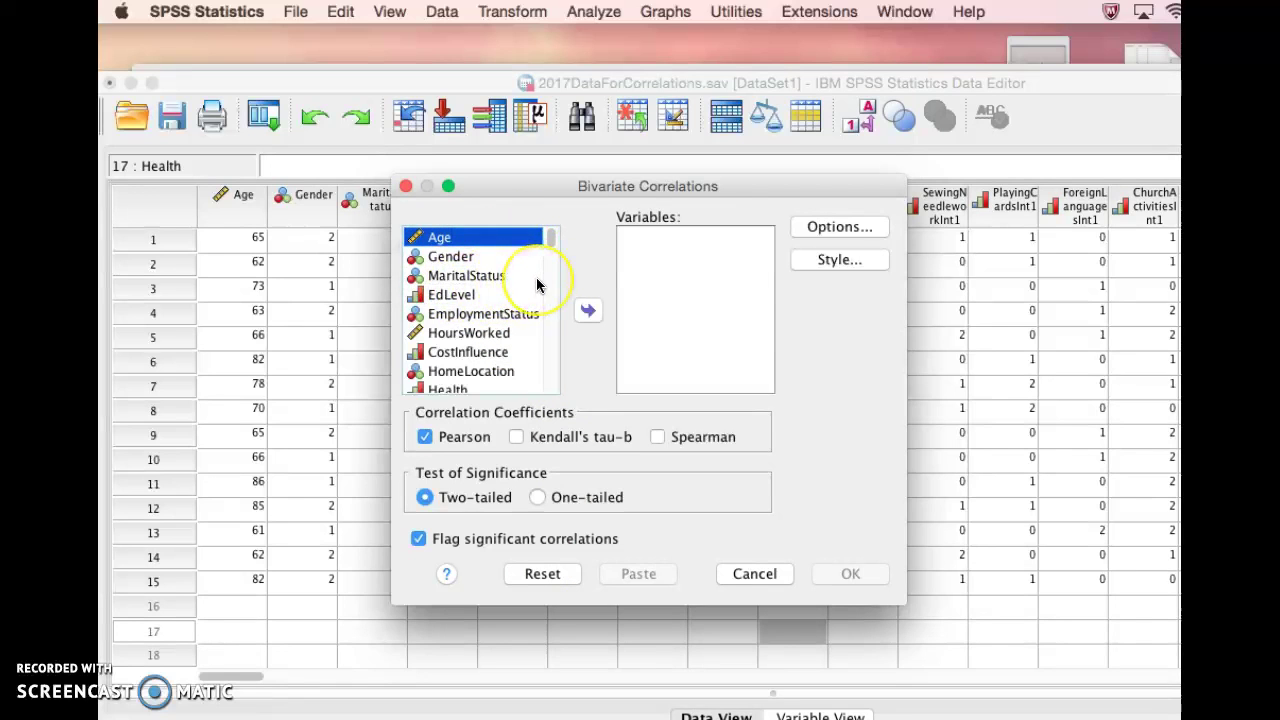
pyautogui.scroll(-3, 540, 286)
pyautogui.scroll(-1, 536, 286)
pyautogui.click(450, 315)
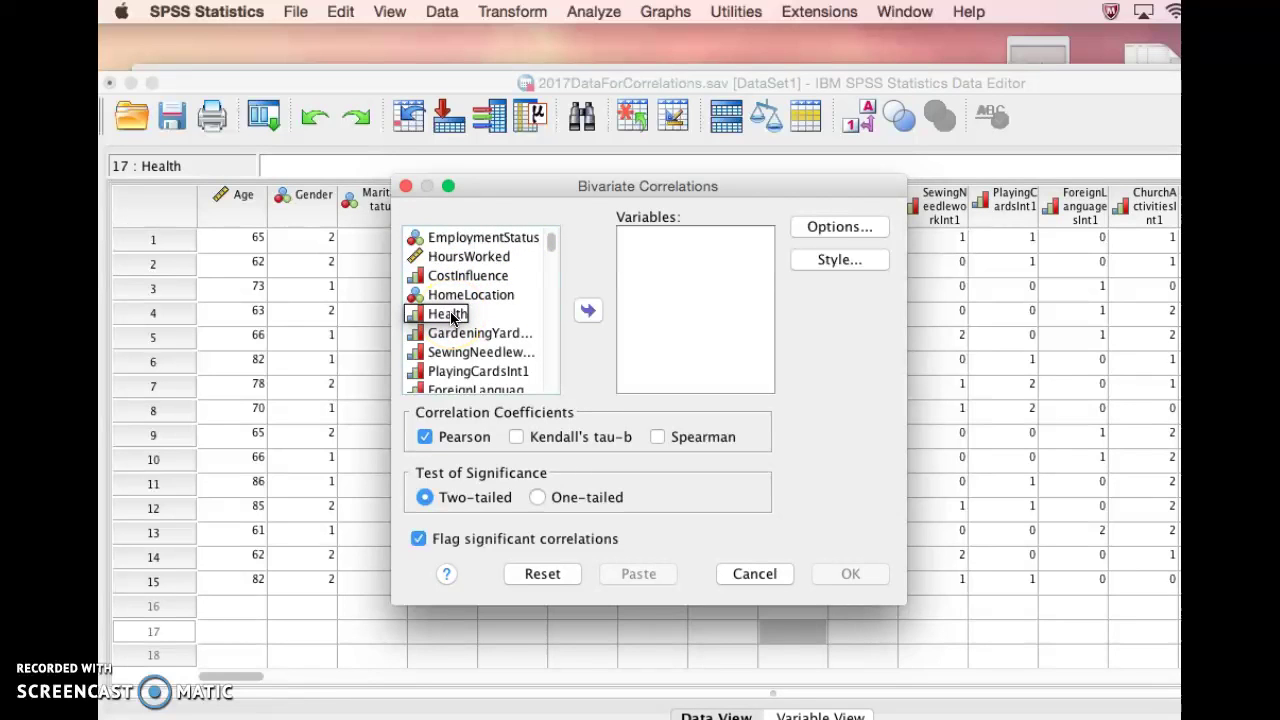
pyautogui.click(452, 317)
pyautogui.click(450, 316)
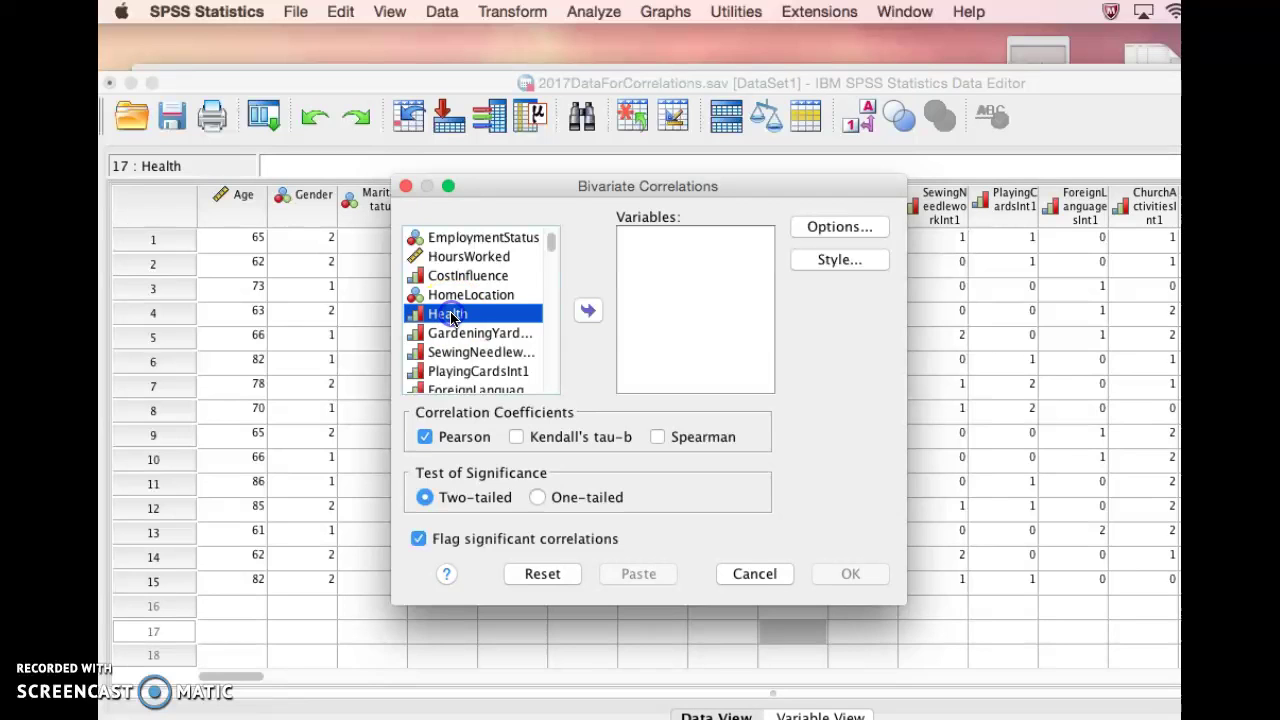
pyautogui.click(594, 316)
# Add WalkingInt1 to the Variables list
pyautogui.click(527, 327)
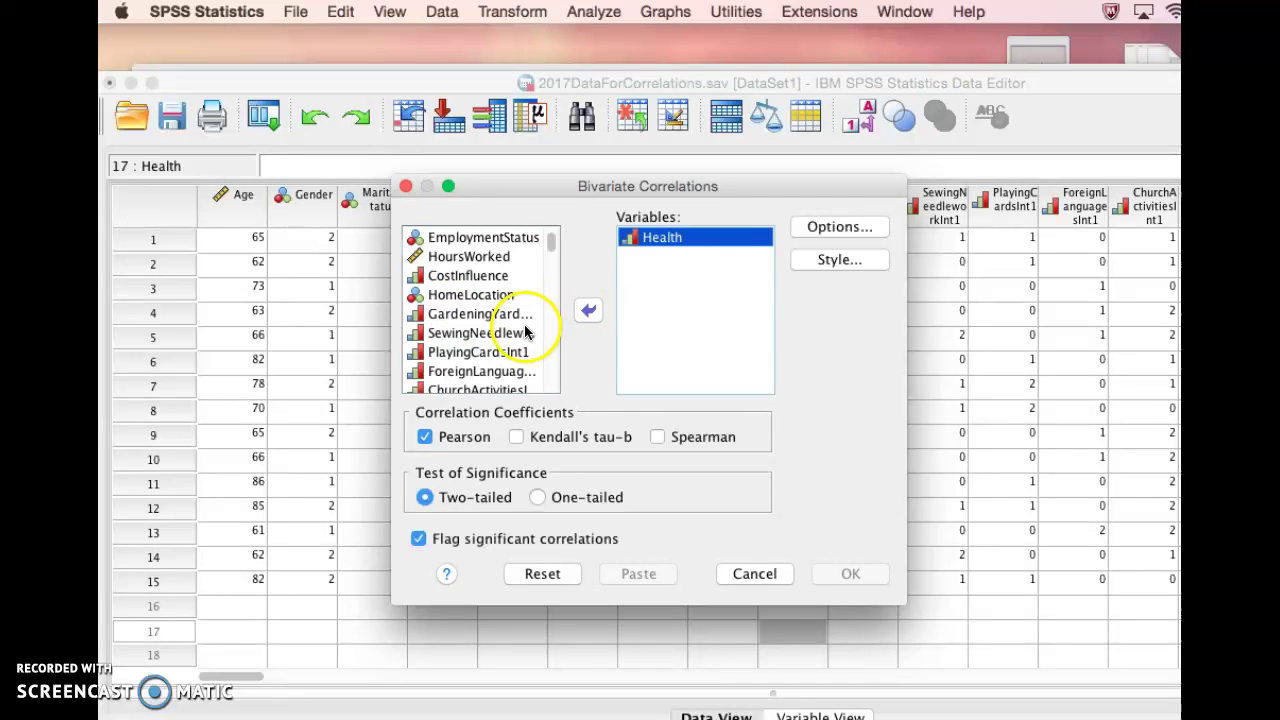
pyautogui.scroll(-2, 525, 343)
pyautogui.scroll(-2, 523, 343)
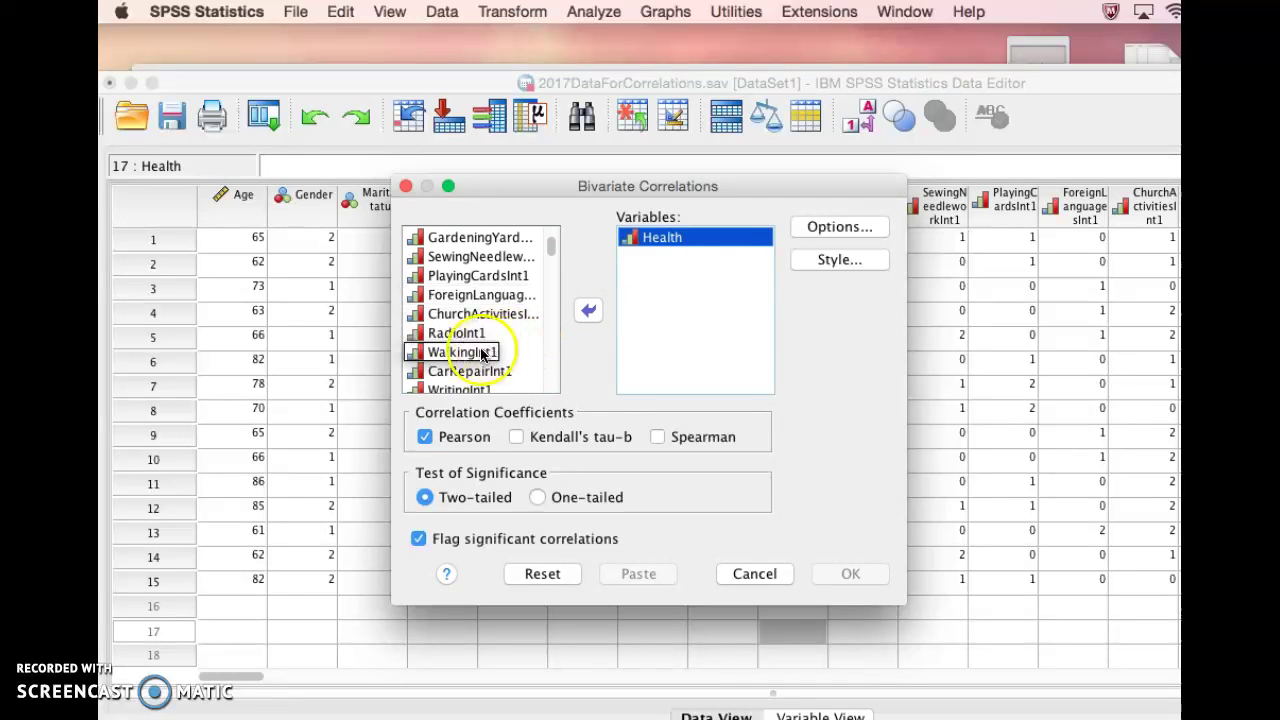
pyautogui.click(528, 335)
pyautogui.click(471, 353)
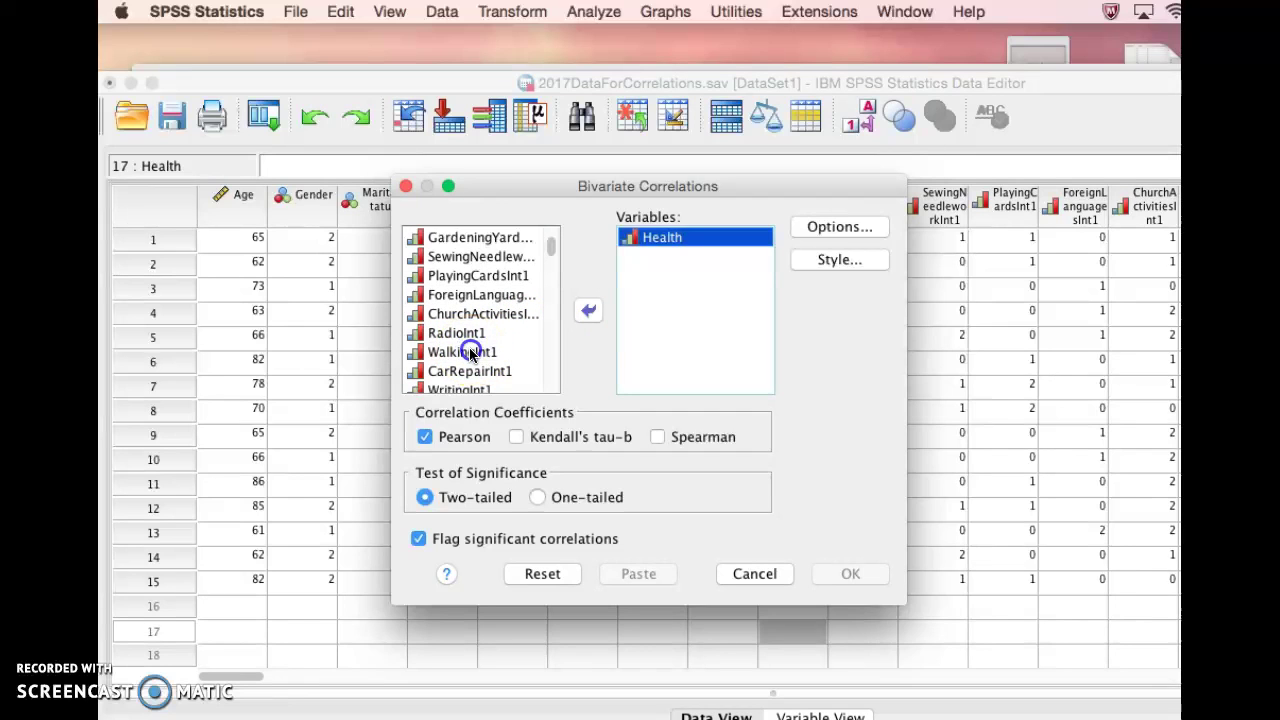
pyautogui.click(471, 353)
pyautogui.click(586, 311)
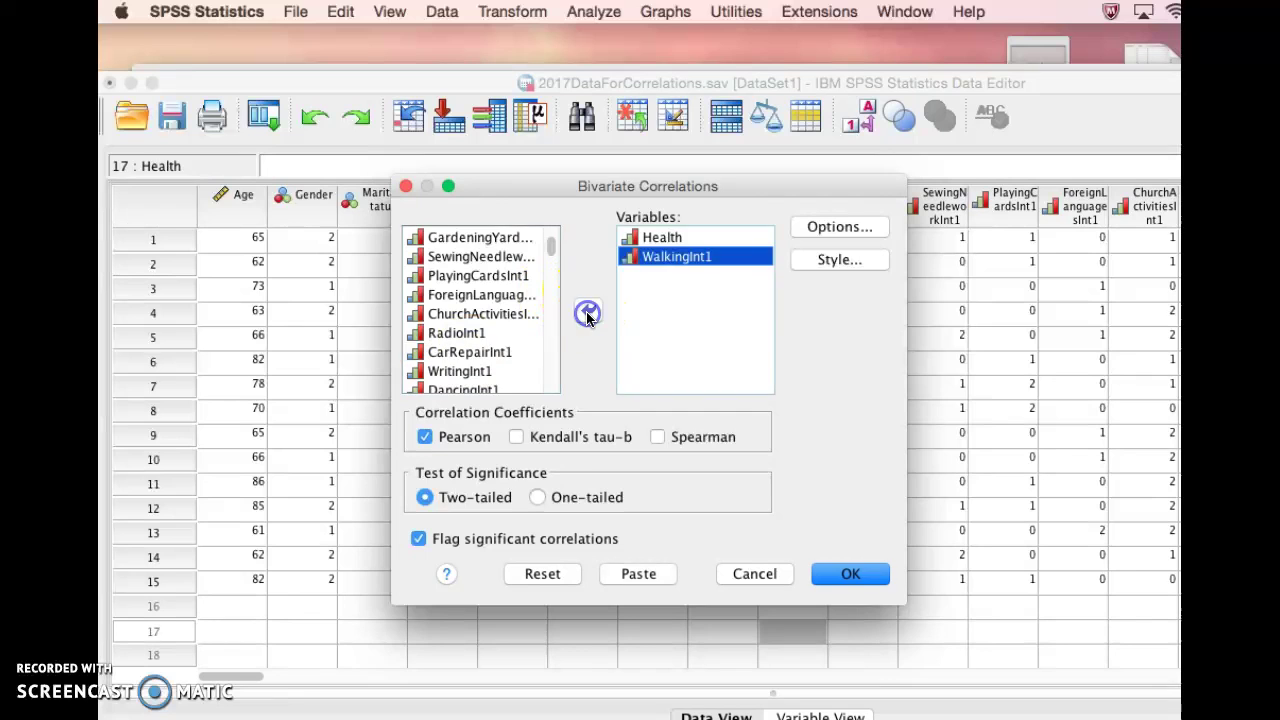
# Add ExerciseInt1 as the third variable to correlate
pyautogui.scroll(-8, 515, 335)
pyautogui.scroll(-4, 516, 340)
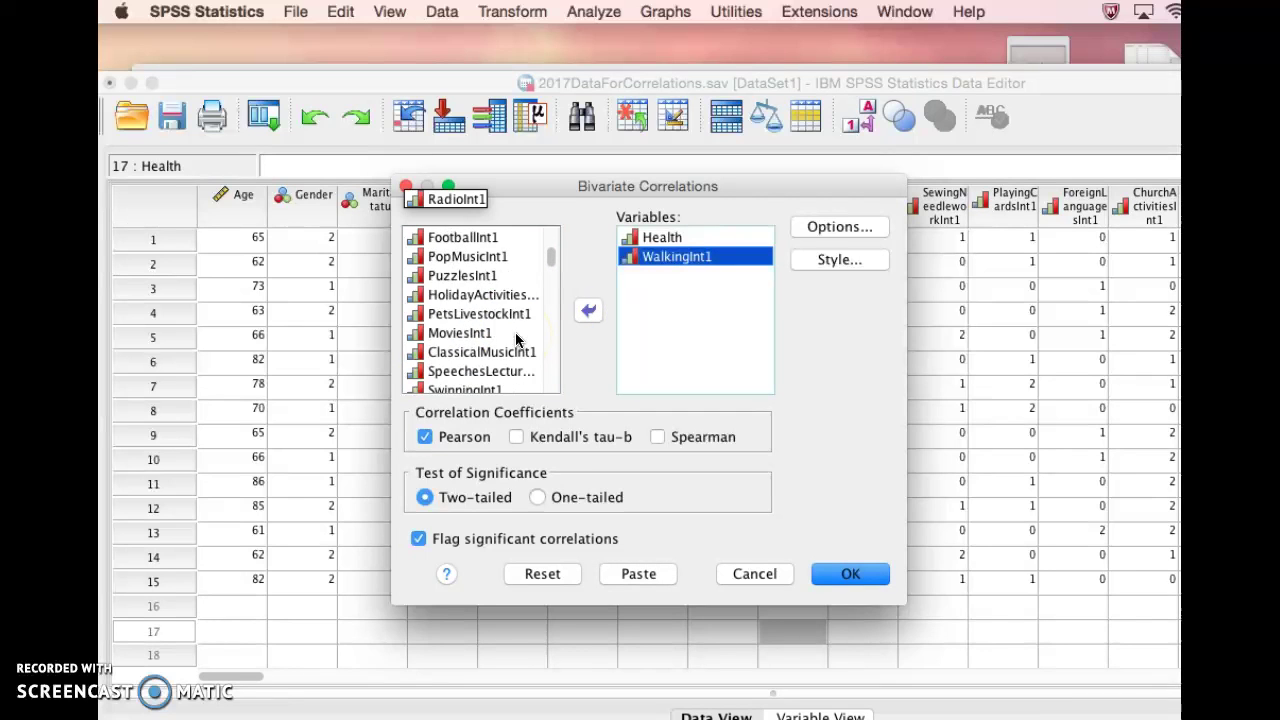
pyautogui.scroll(-5, 517, 340)
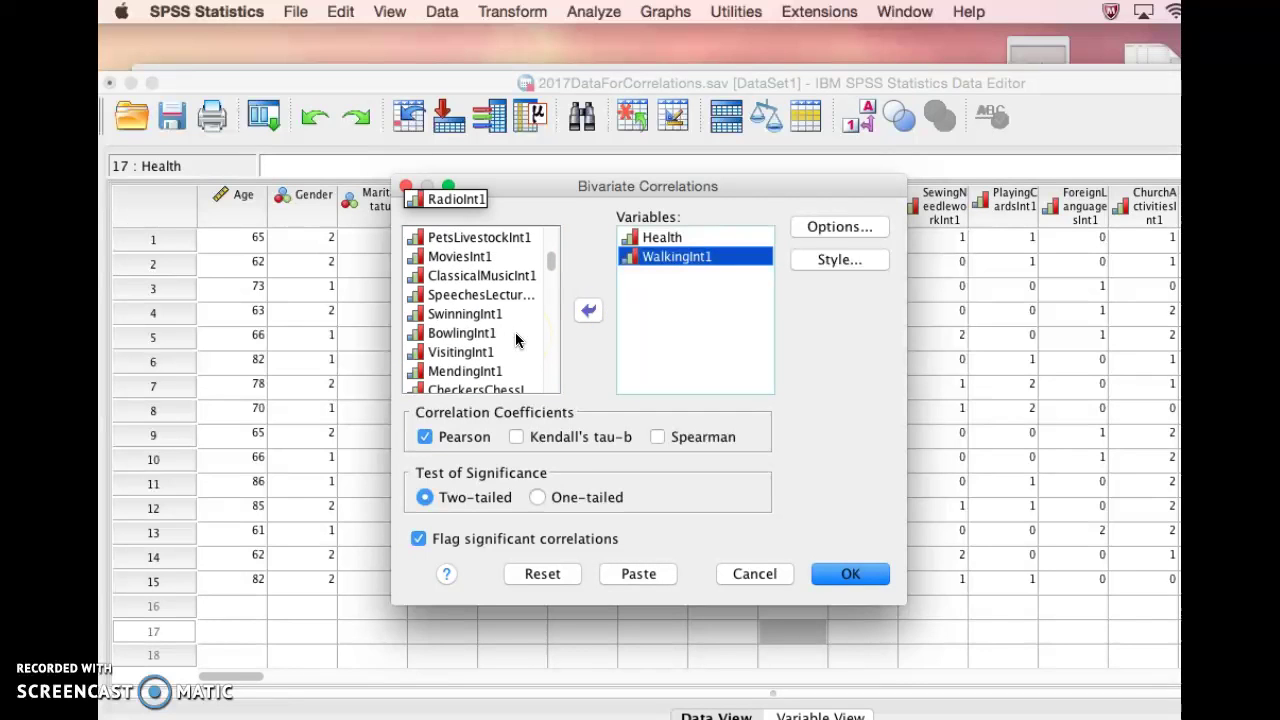
pyautogui.scroll(-3, 516, 340)
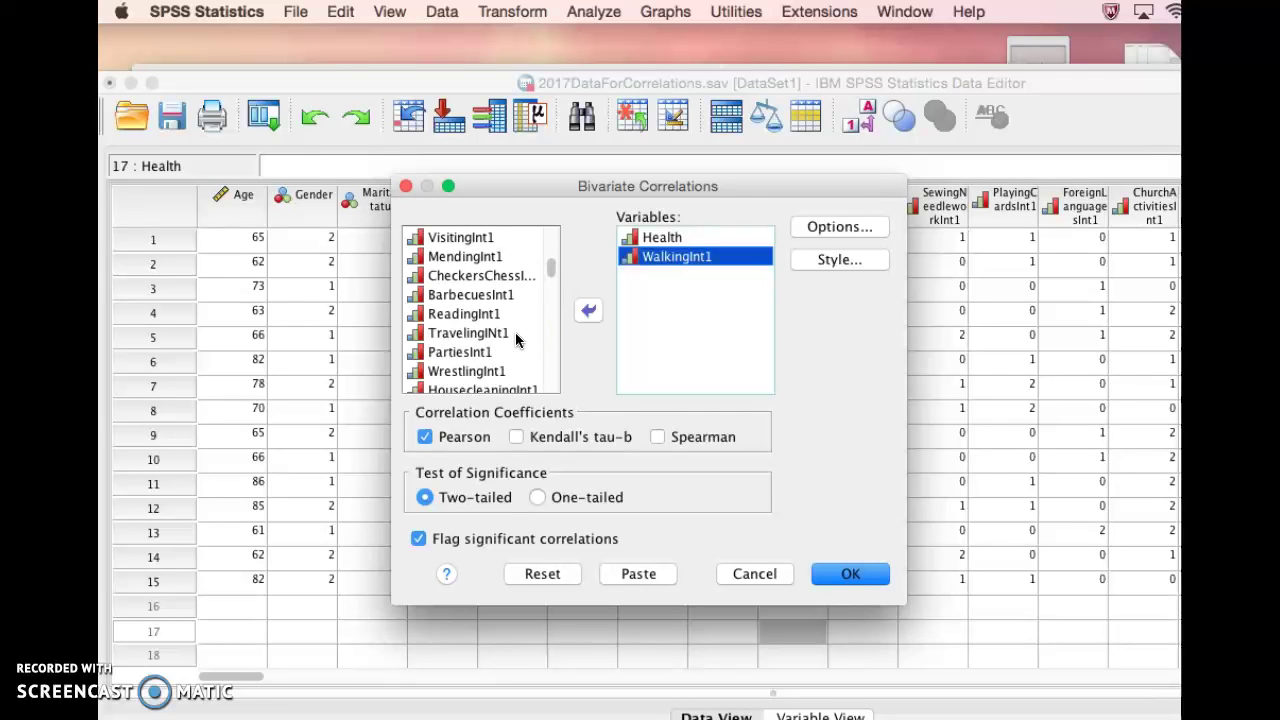
pyautogui.scroll(-5, 516, 340)
pyautogui.scroll(-8, 516, 339)
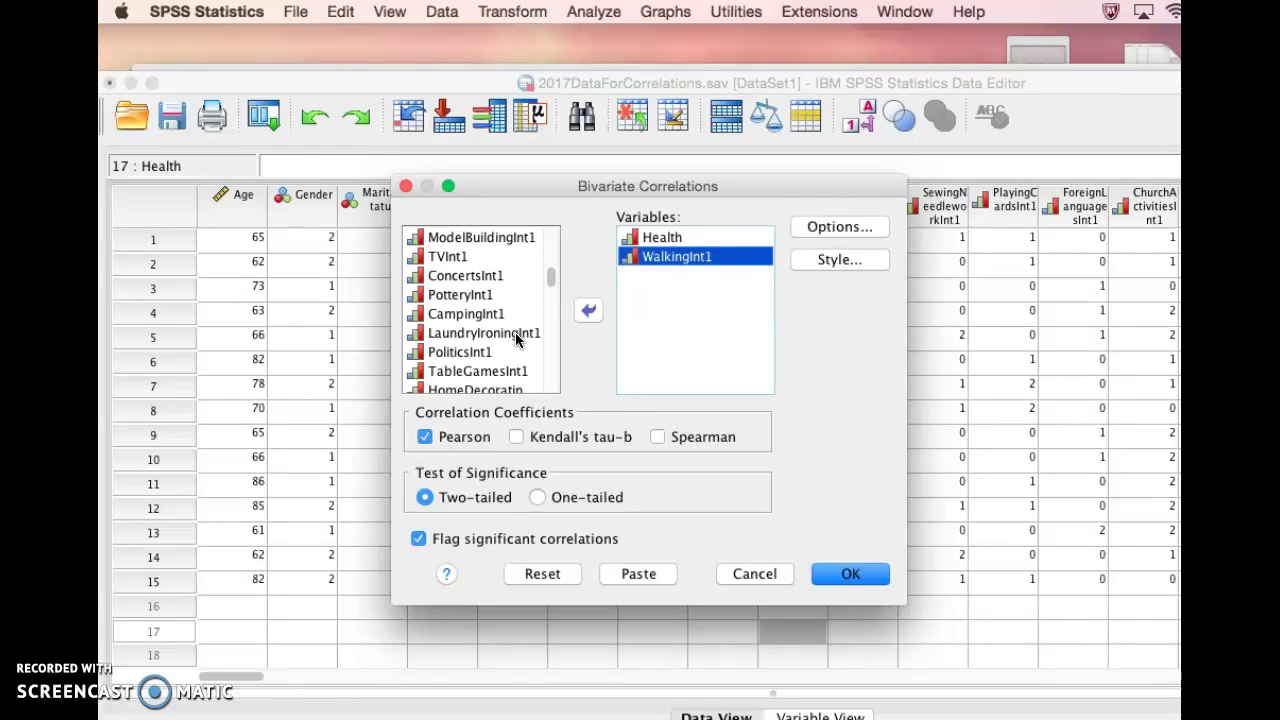
pyautogui.scroll(-11, 516, 339)
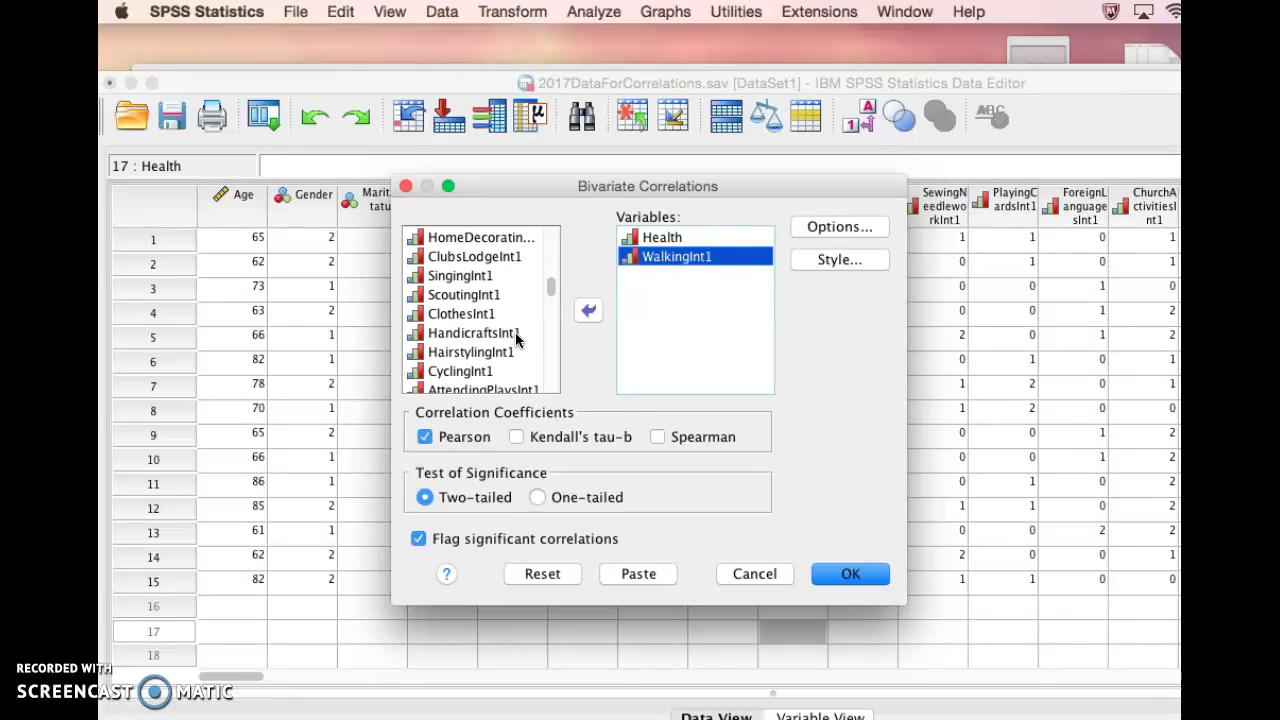
pyautogui.scroll(-3, 516, 340)
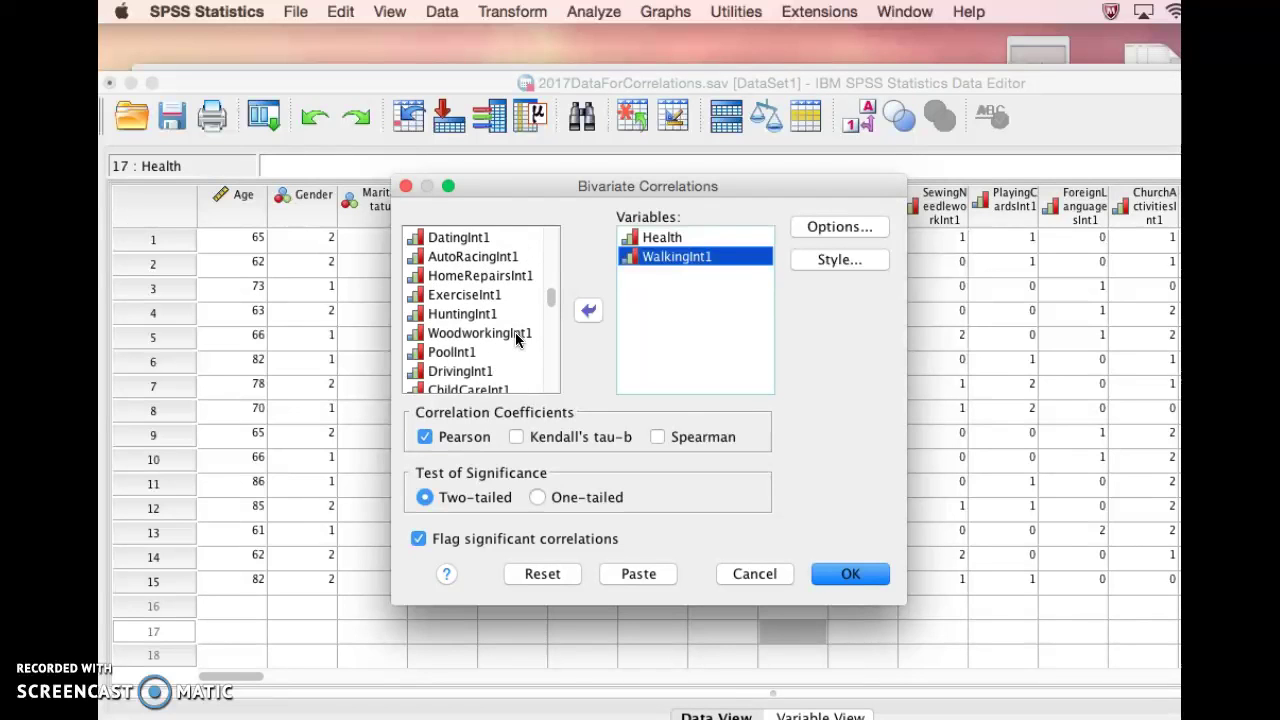
pyautogui.click(480, 296)
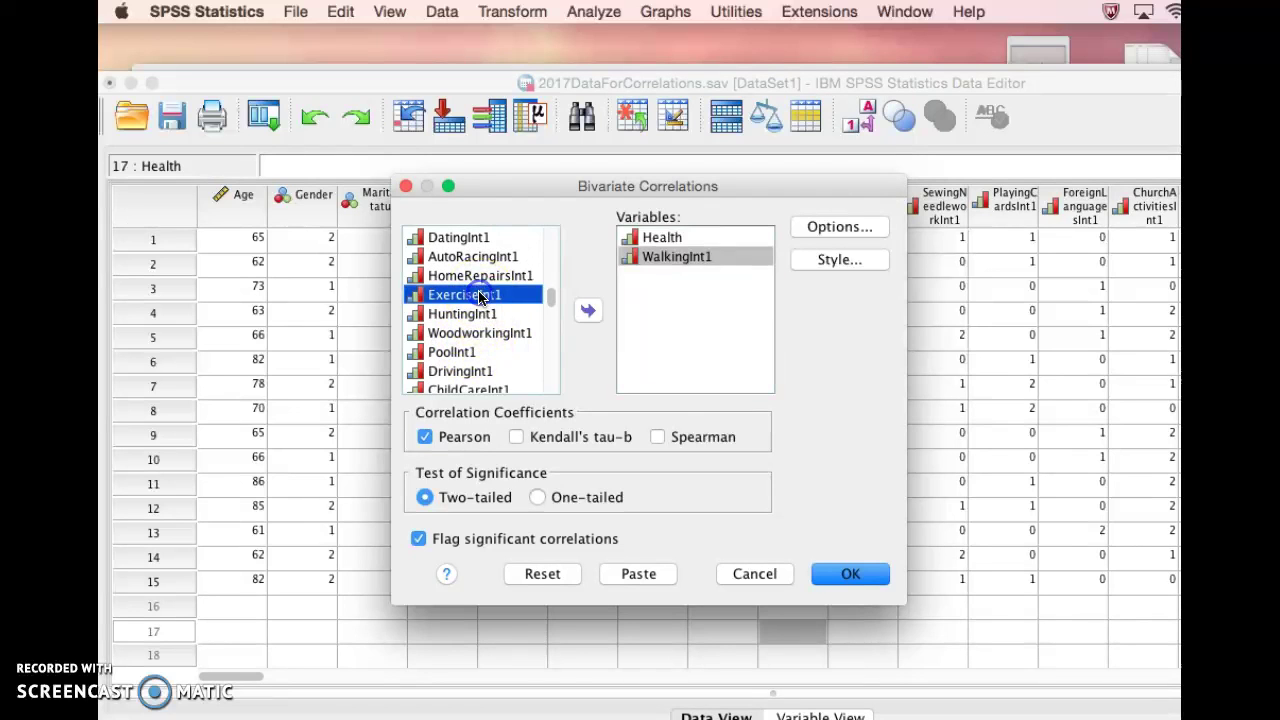
pyautogui.click(587, 311)
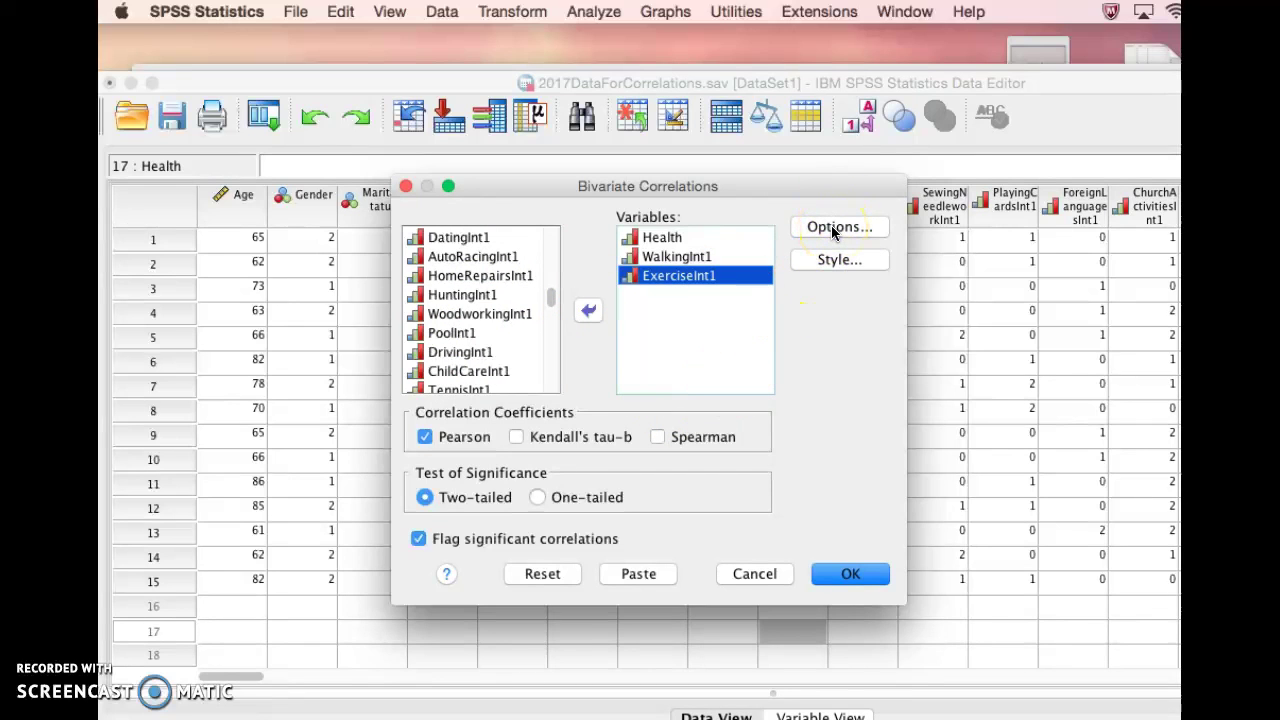
# Review the correlation Options and keep the default settings
pyautogui.click(834, 227)
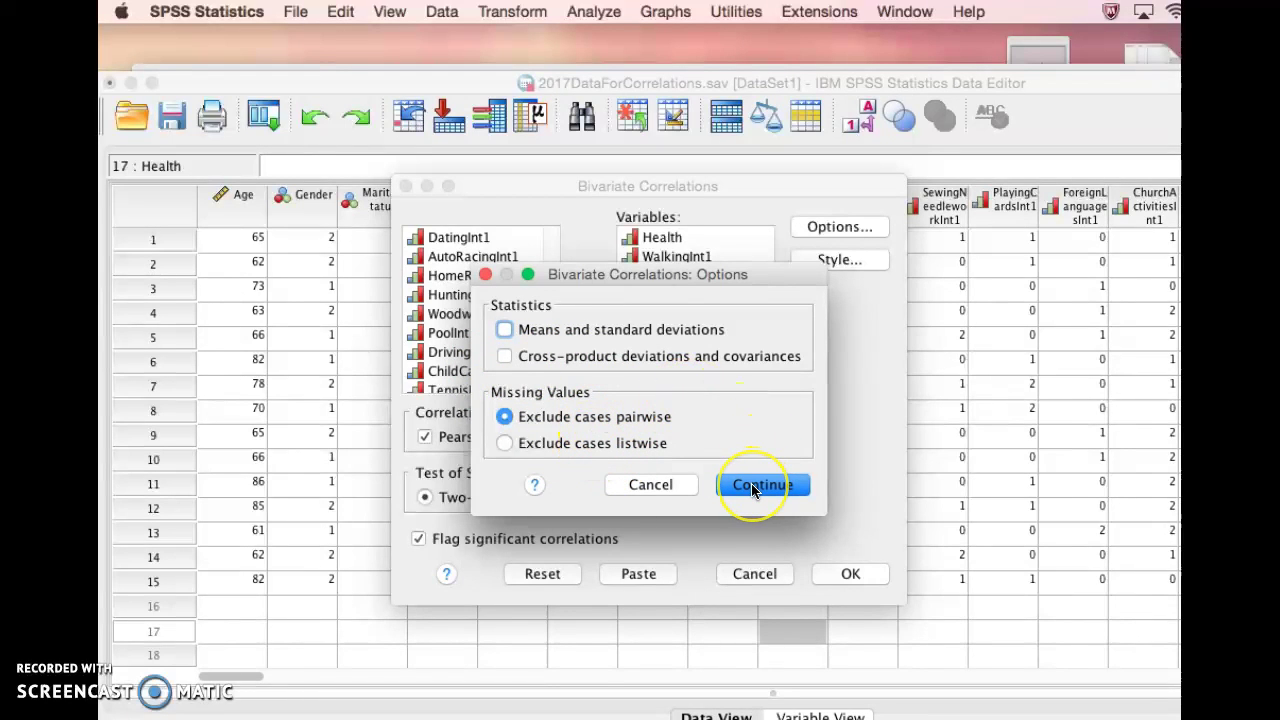
pyautogui.click(752, 486)
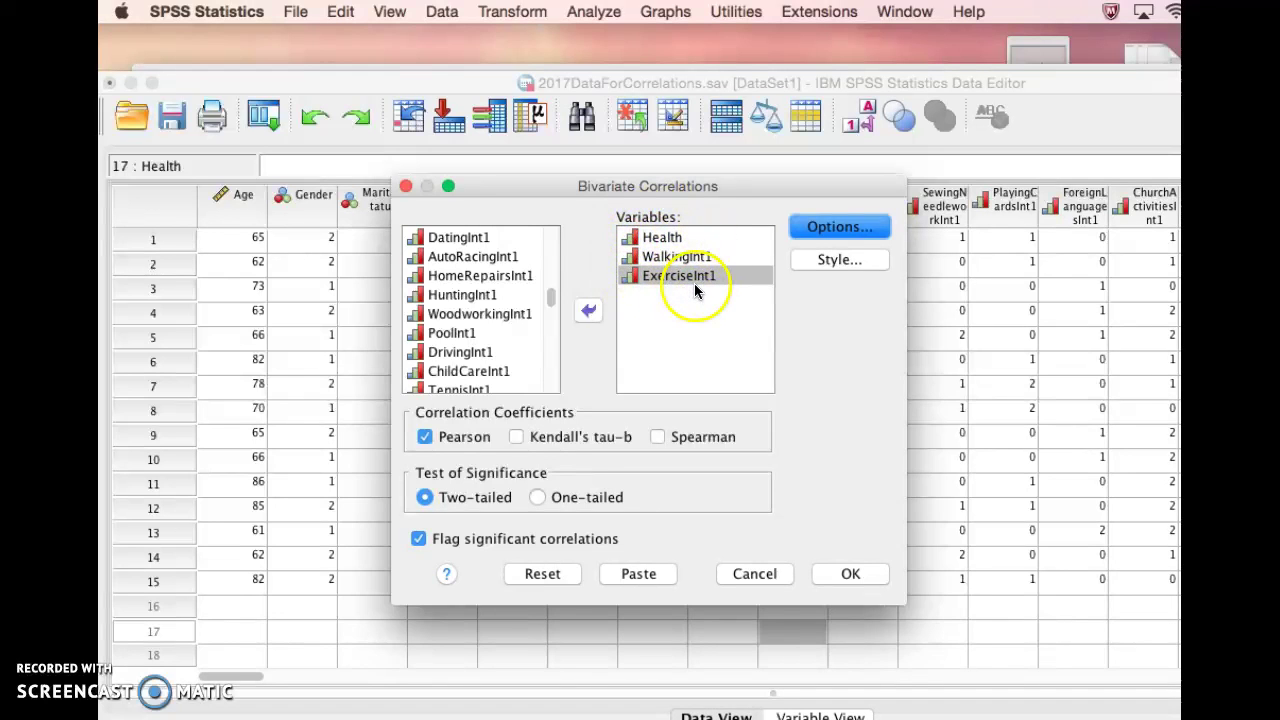
# Tick Spearman, untick Pearson, and run the Health, WalkingInt1, ExerciseInt1 correlation
pyautogui.click(658, 436)
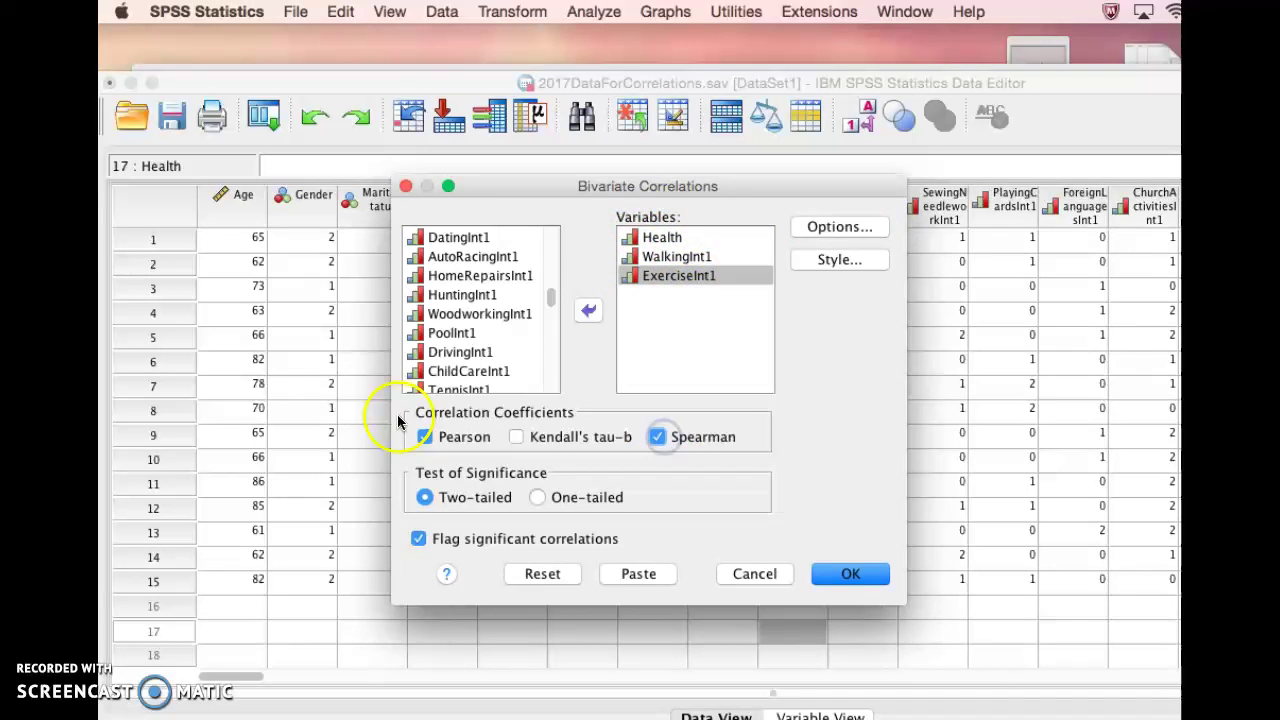
pyautogui.click(425, 446)
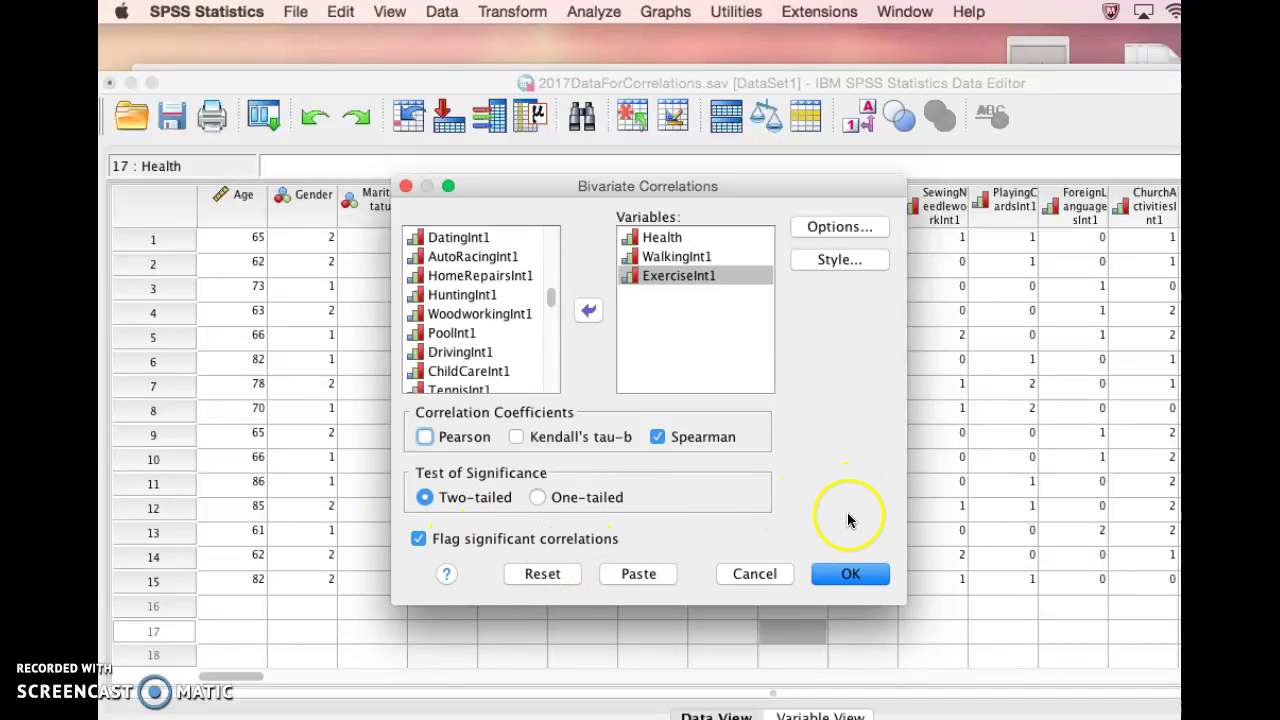
pyautogui.click(848, 575)
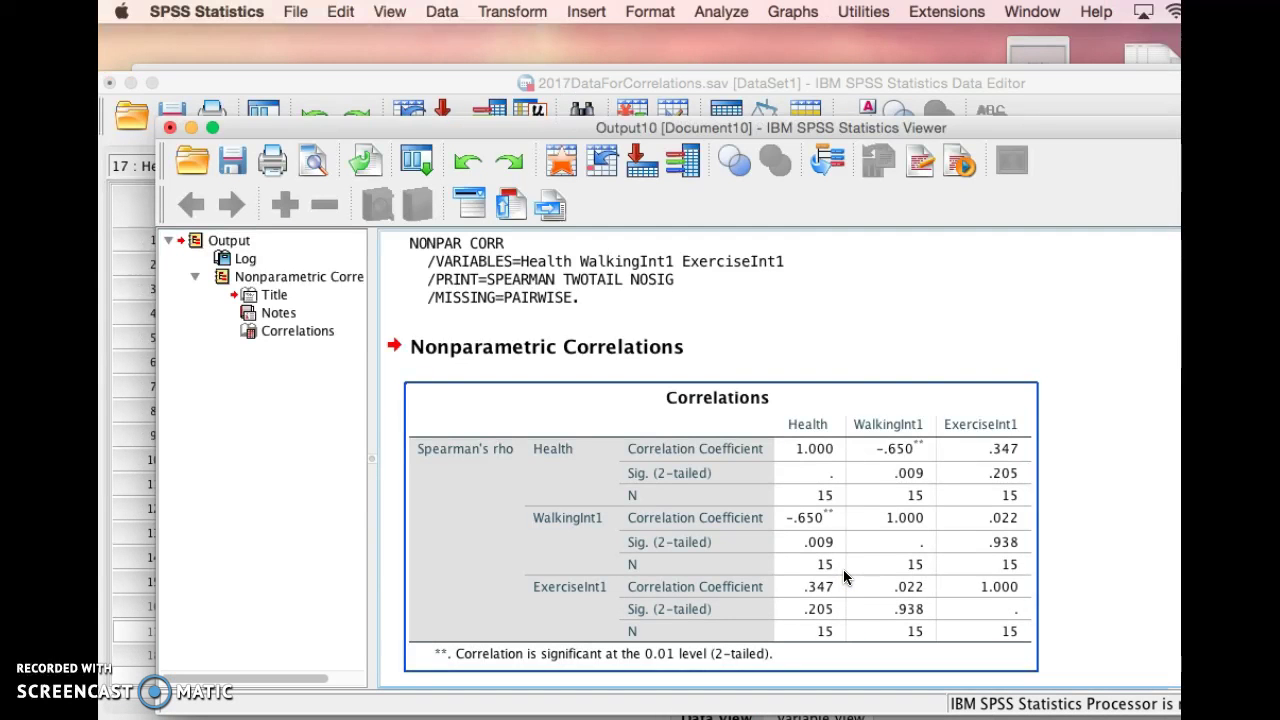
# Bring the Output Viewer forward and select the Spearman's rho Correlations table
pyautogui.moveTo(297, 125); pyautogui.dragTo(118, 58)
pyautogui.click(395, 316)
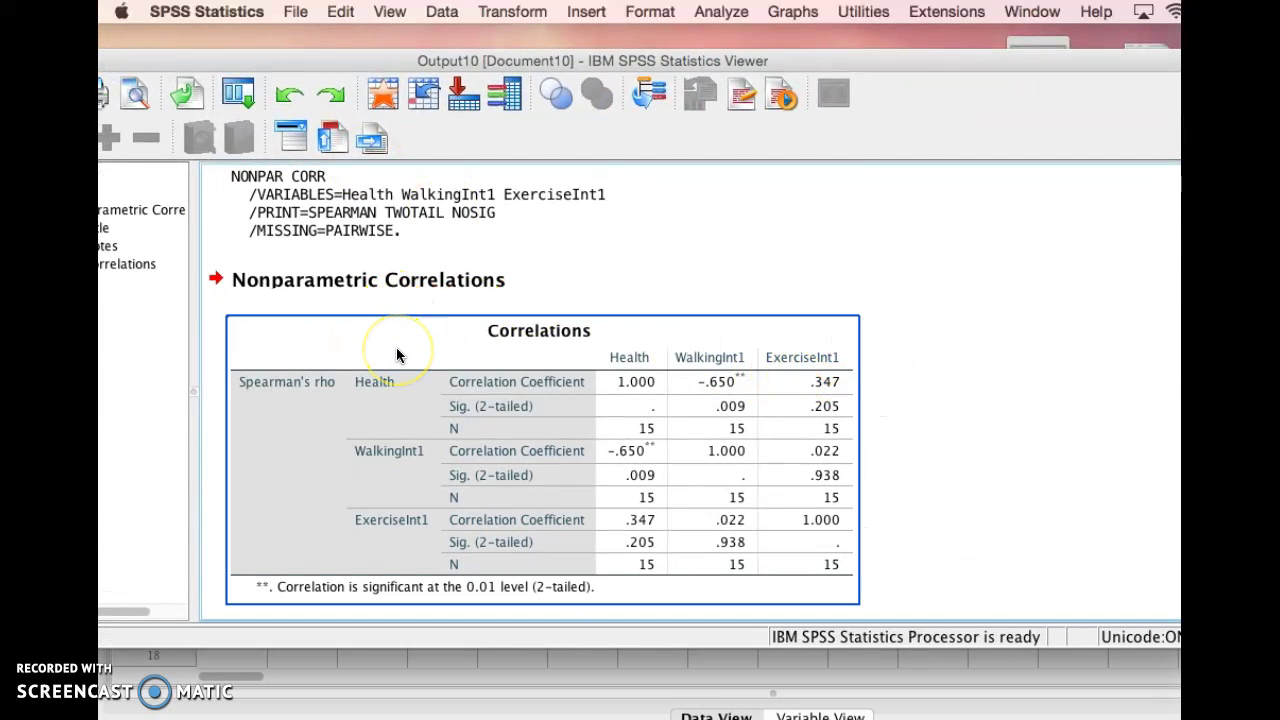
pyautogui.click(1049, 266)
pyautogui.click(978, 436)
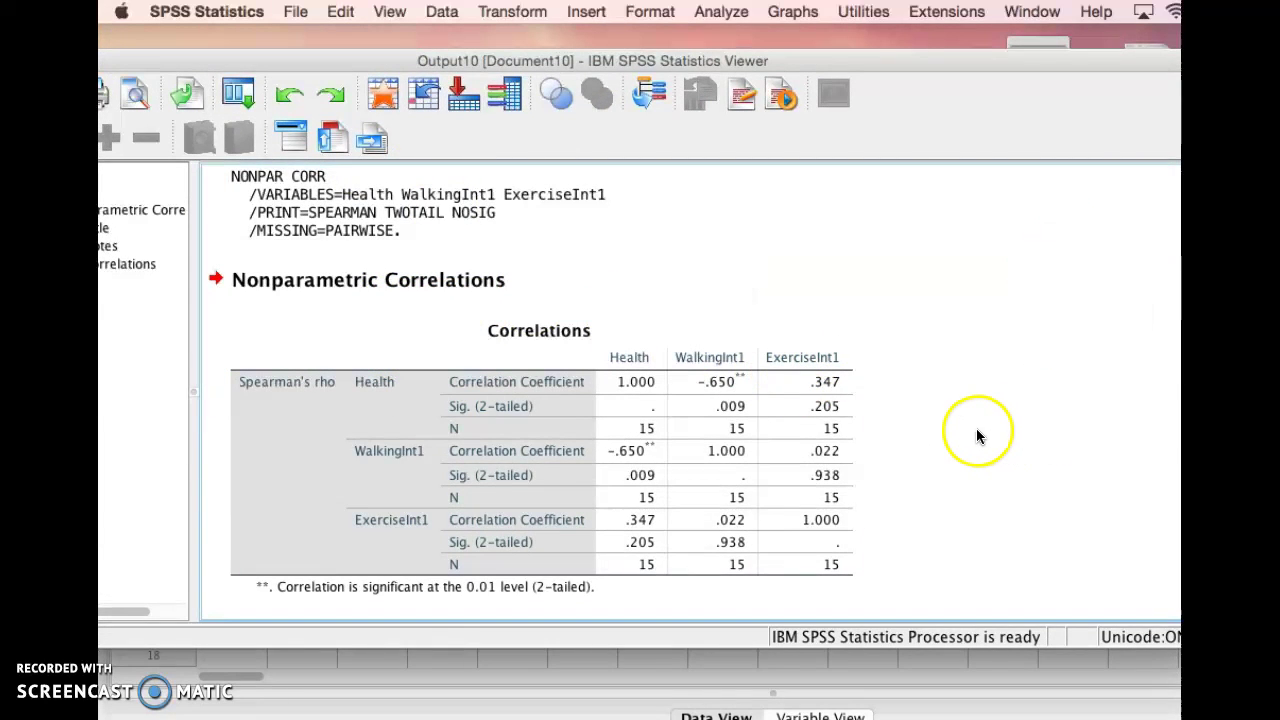
pyautogui.click(539, 482)
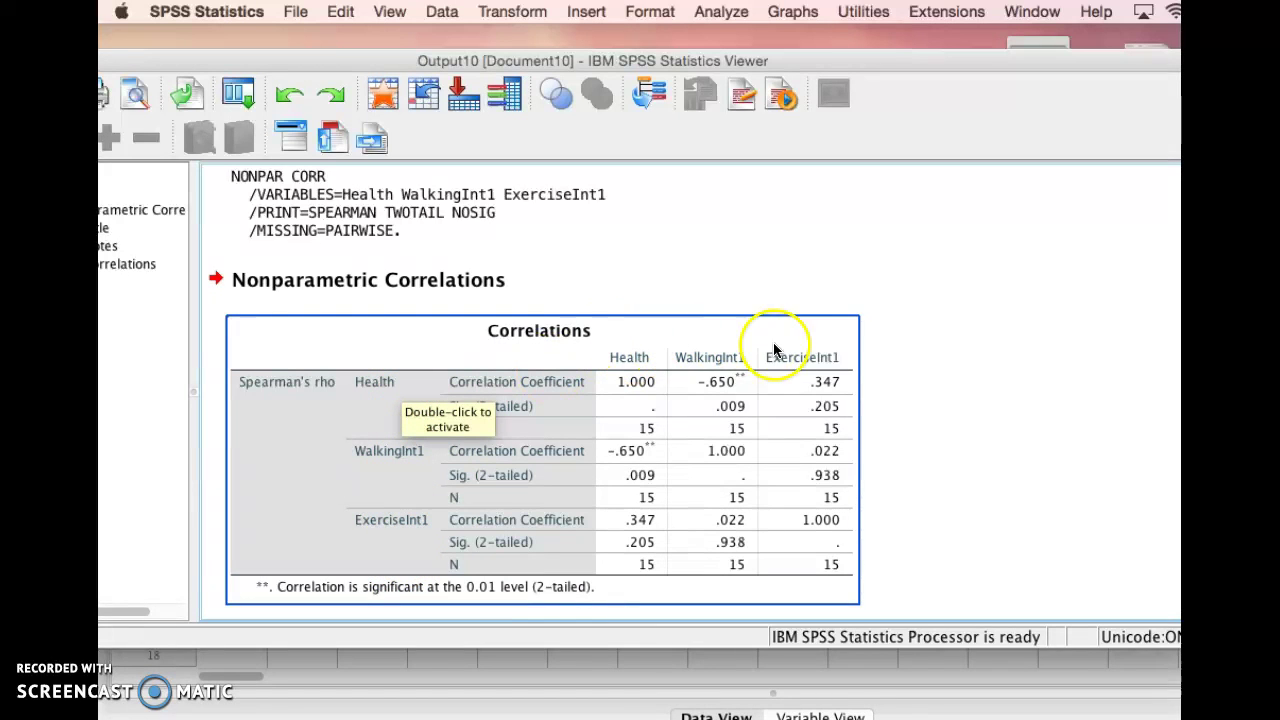
pyautogui.click(871, 344)
pyautogui.click(586, 373)
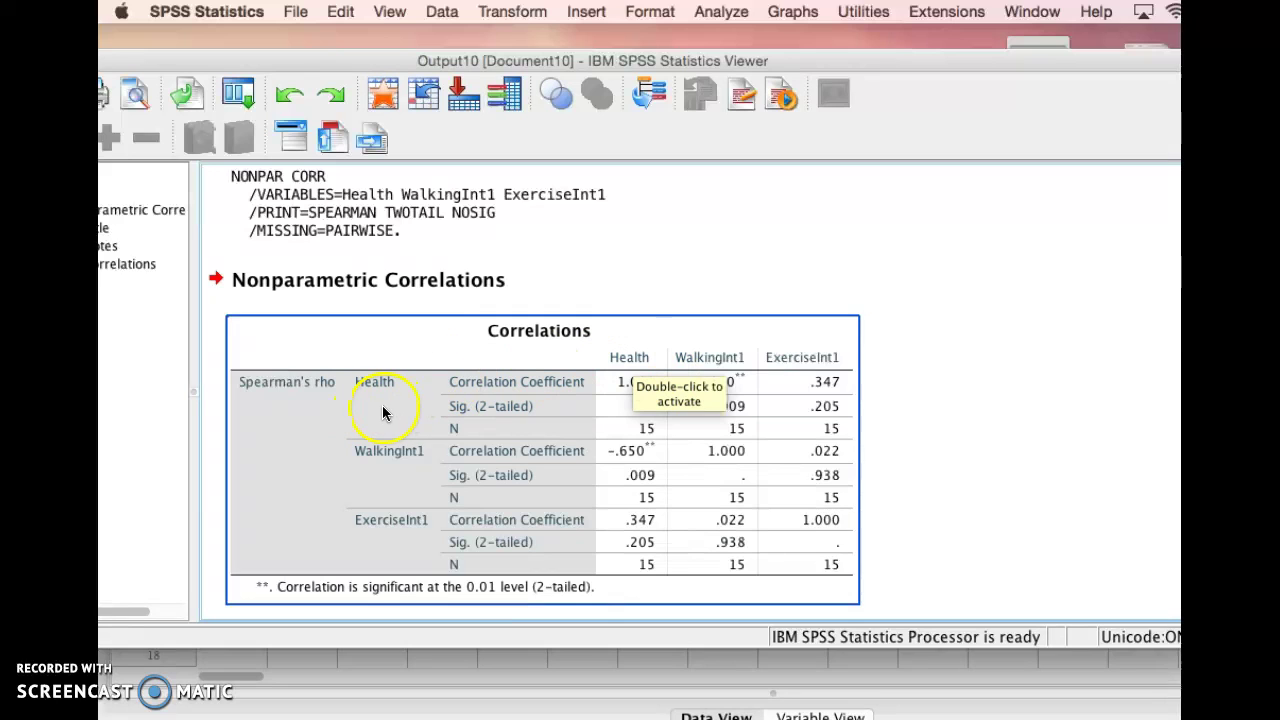
pyautogui.click(620, 390)
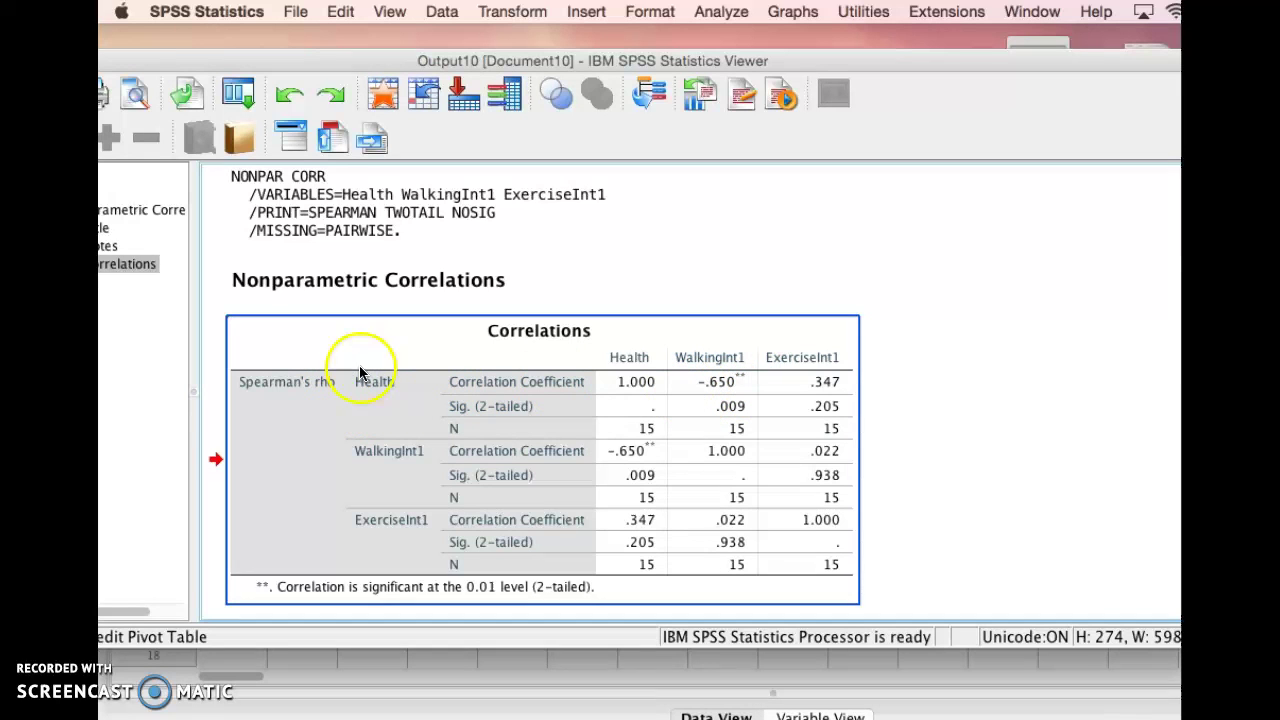
pyautogui.click(718, 420)
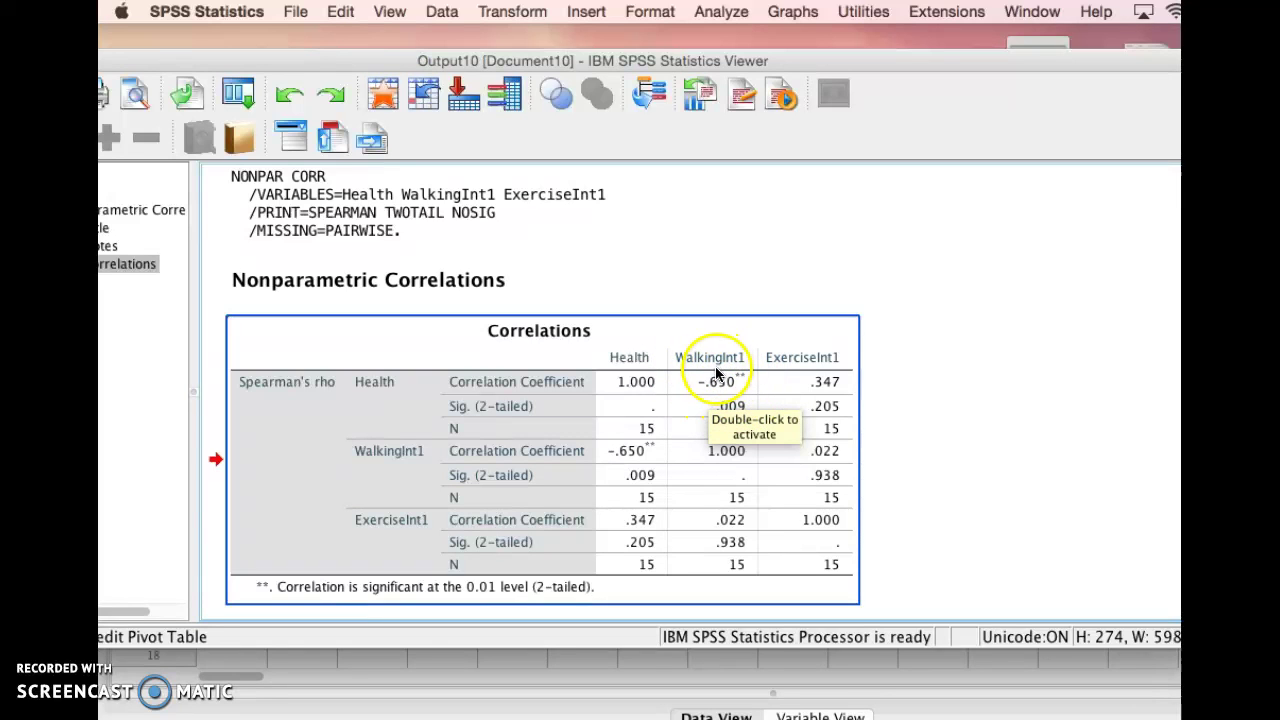
pyautogui.doubleClick(699, 408)
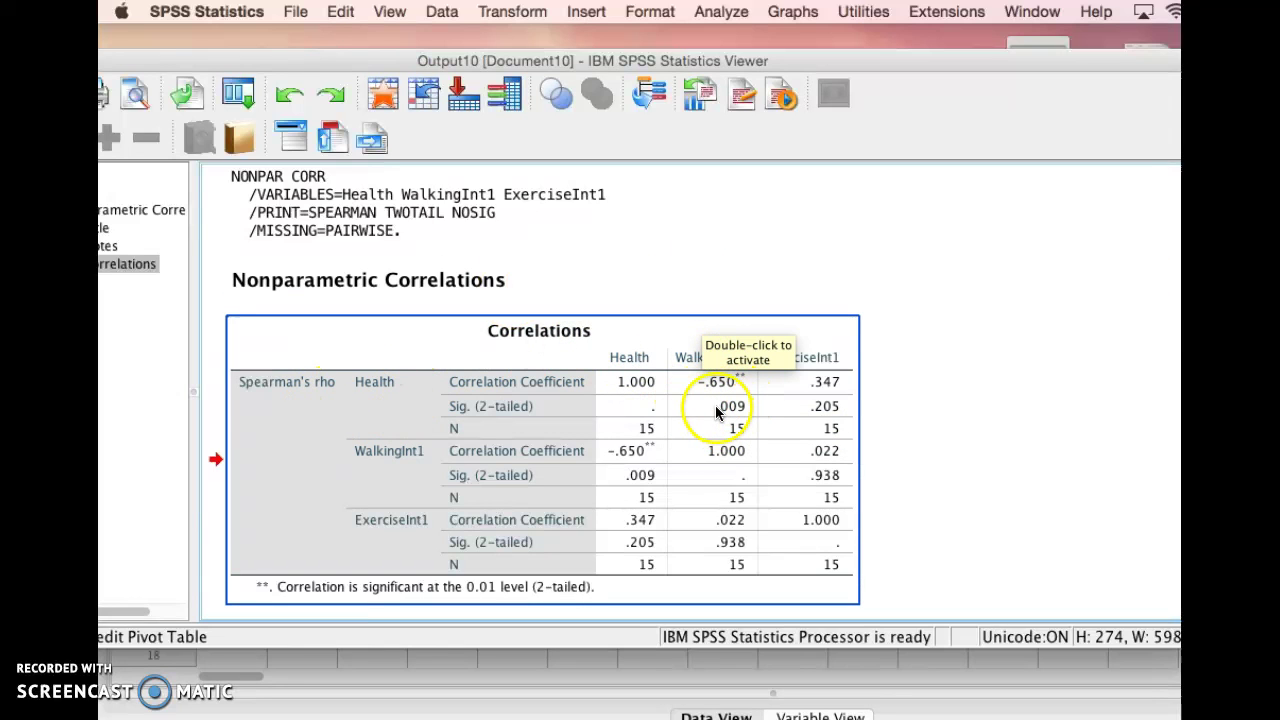
# Open the Correlations table in the pivot editor and close it again
pyautogui.click(897, 366)
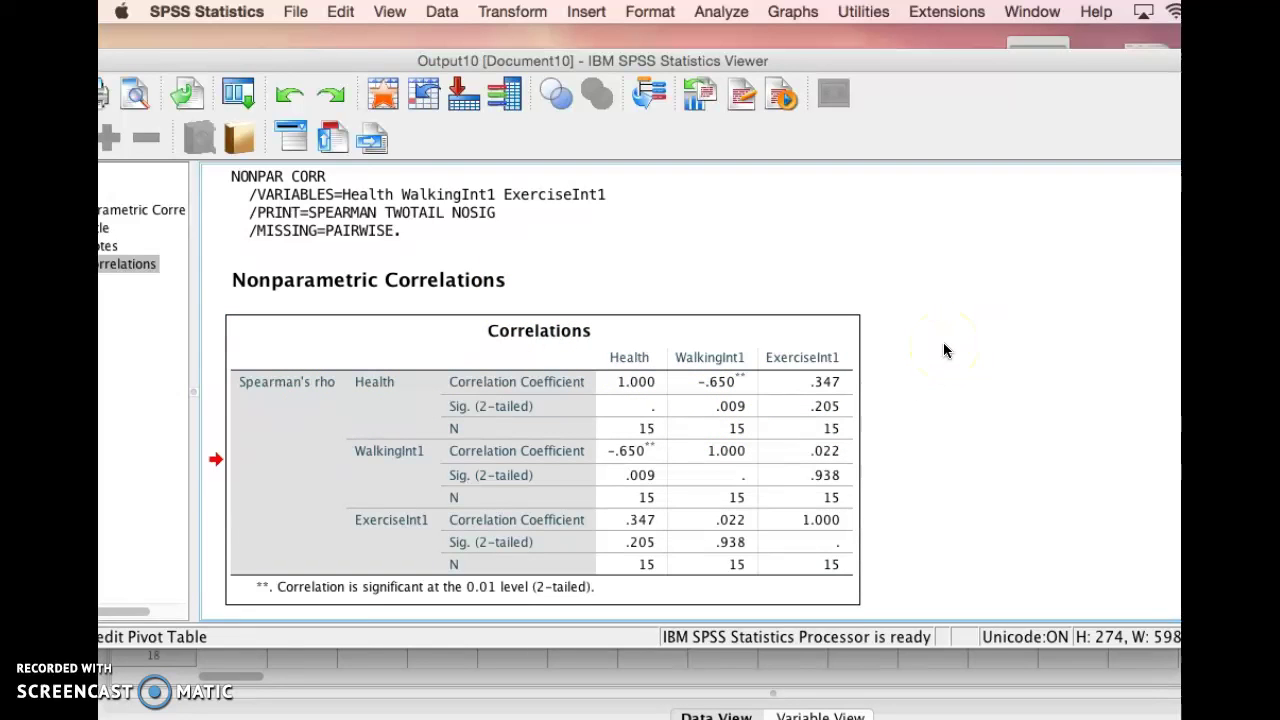
pyautogui.click(772, 342)
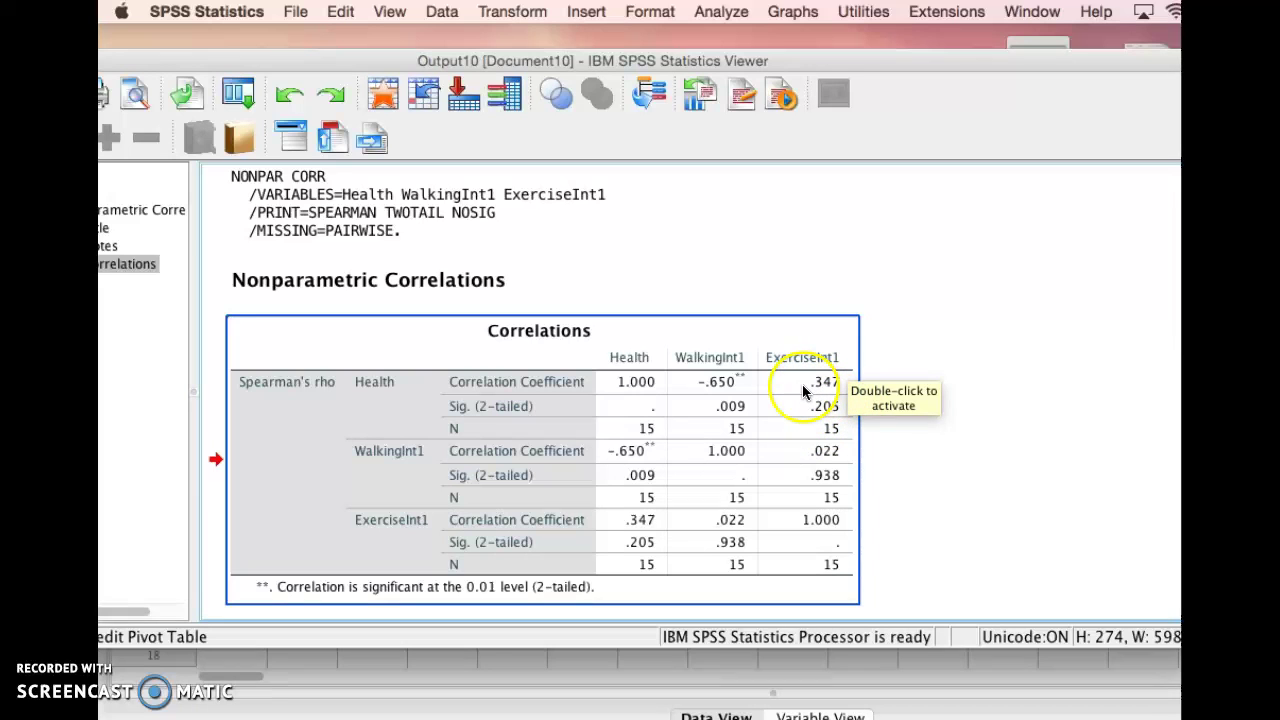
pyautogui.doubleClick(803, 391)
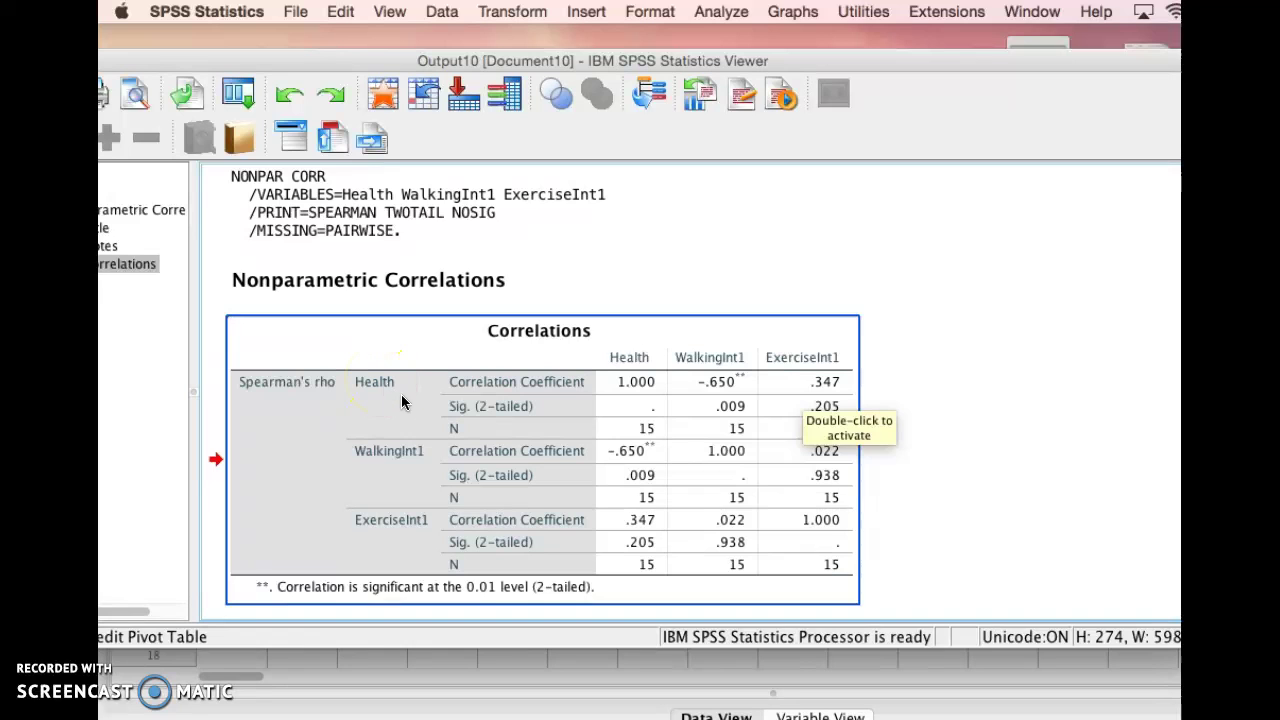
pyautogui.doubleClick(245, 568)
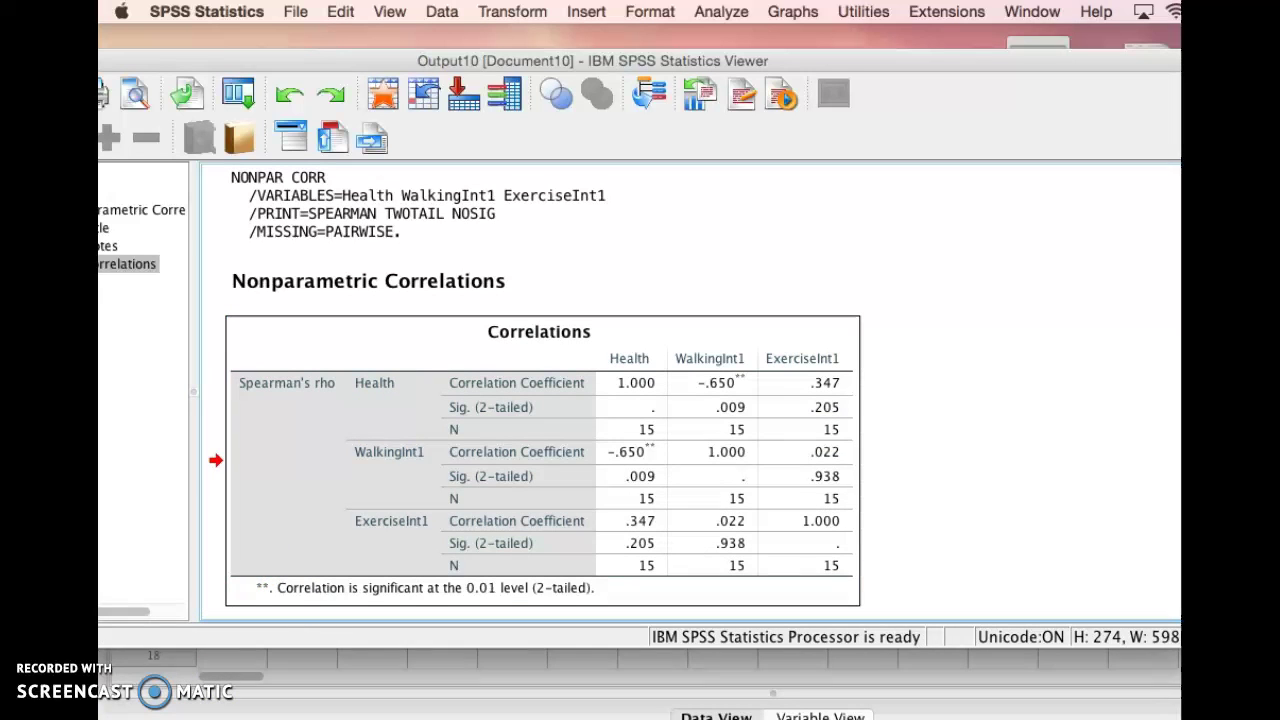
# Deselect the table and move the Viewer aside to reveal the data
pyautogui.click(842, 347)
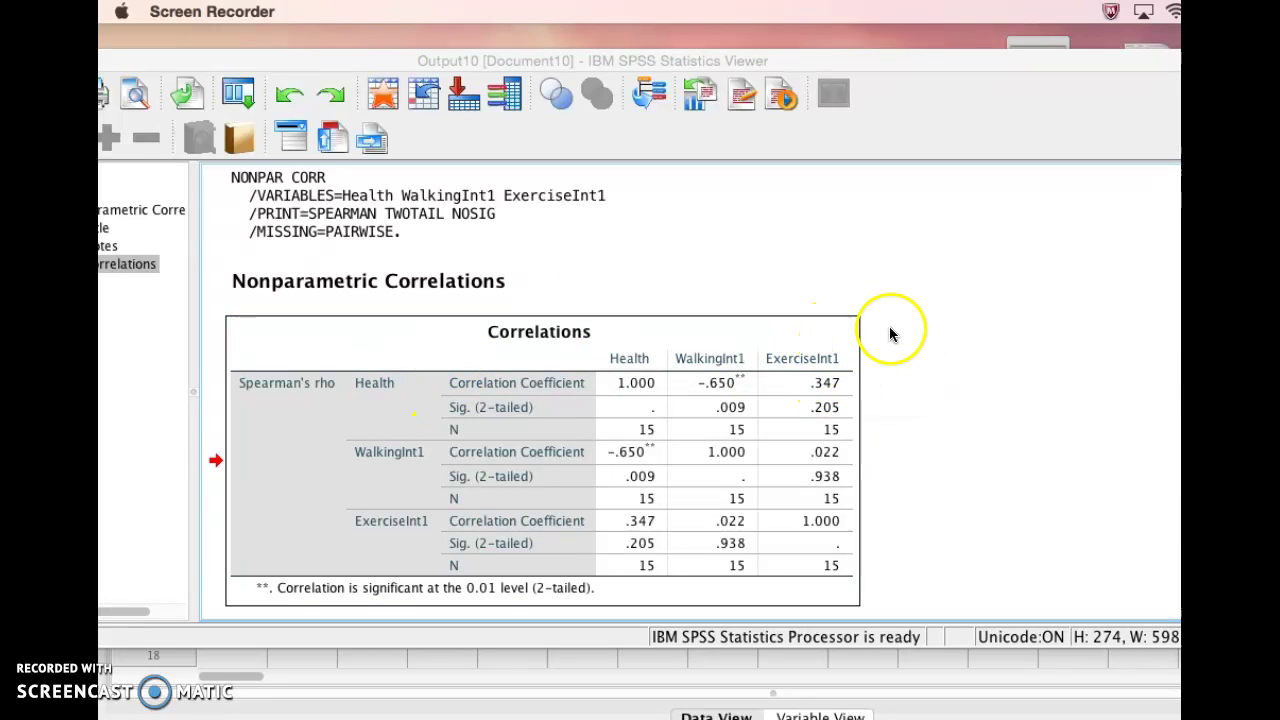
pyautogui.click(928, 386)
pyautogui.click(928, 386)
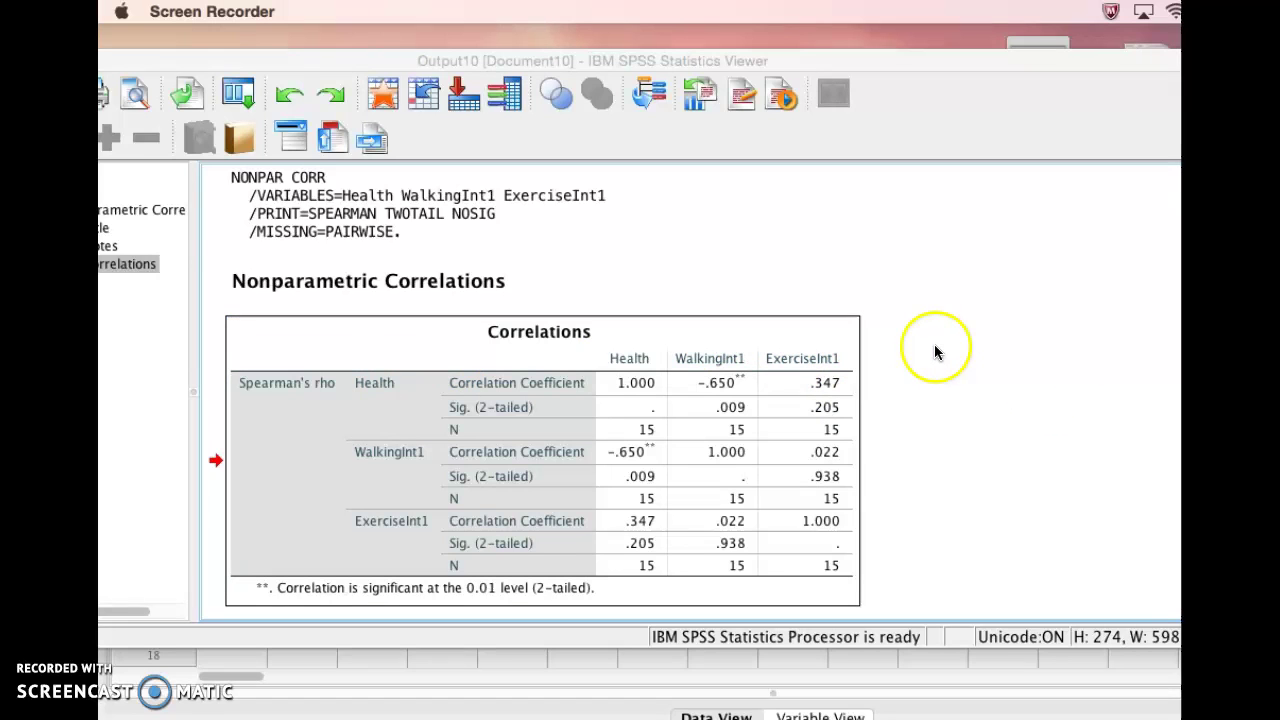
pyautogui.click(760, 385)
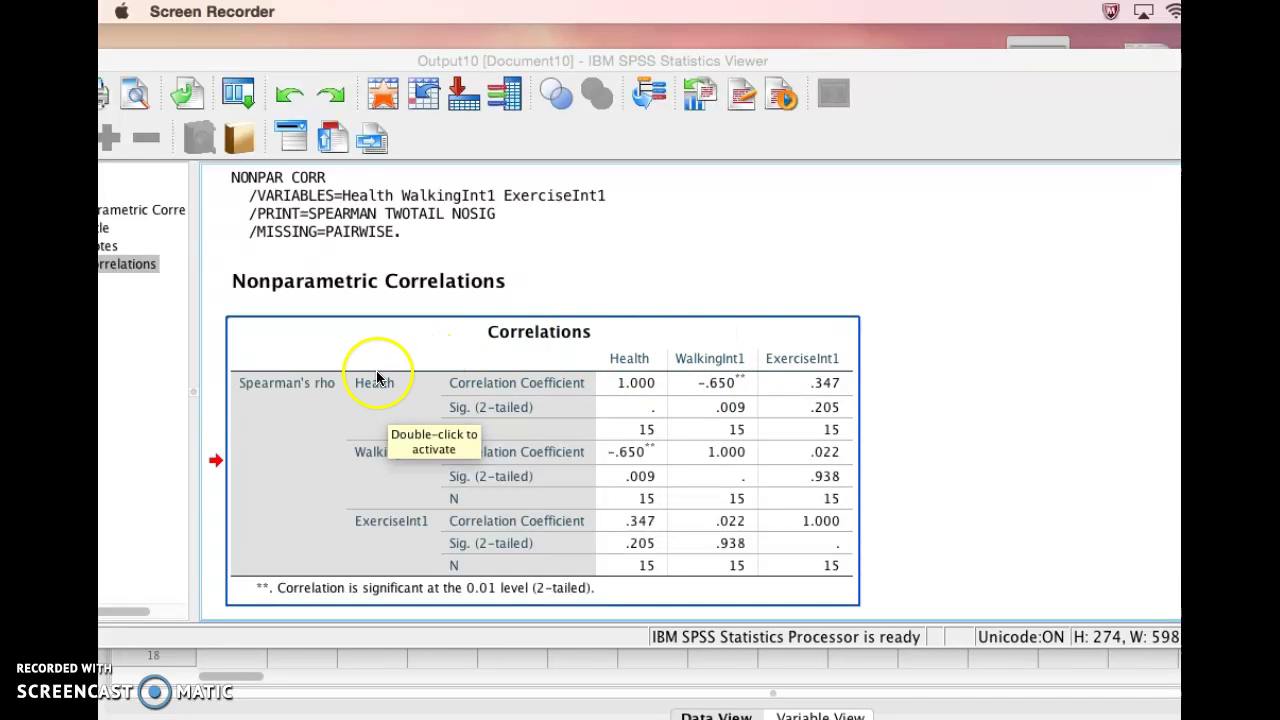
pyautogui.click(943, 399)
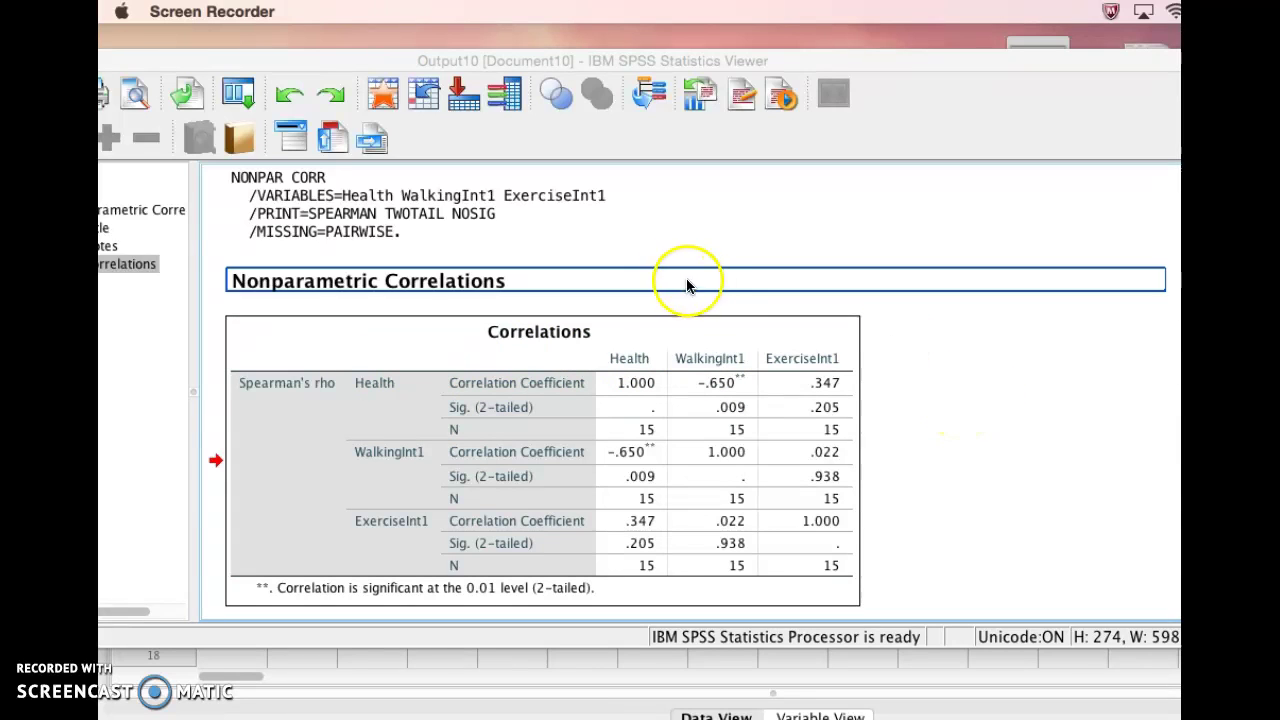
pyautogui.moveTo(923, 62); pyautogui.dragTo(1085, 166)
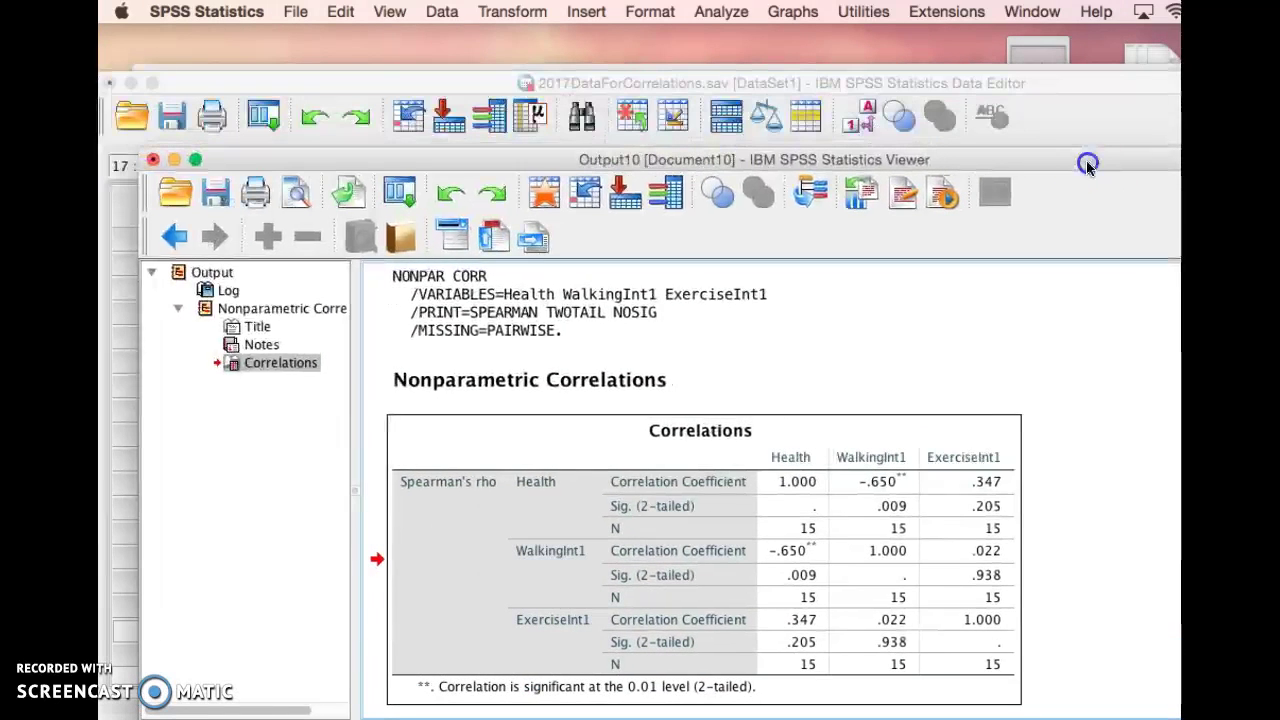
# Close the Viewer and start a fresh, reset Bivariate Correlations setup
pyautogui.click(153, 163)
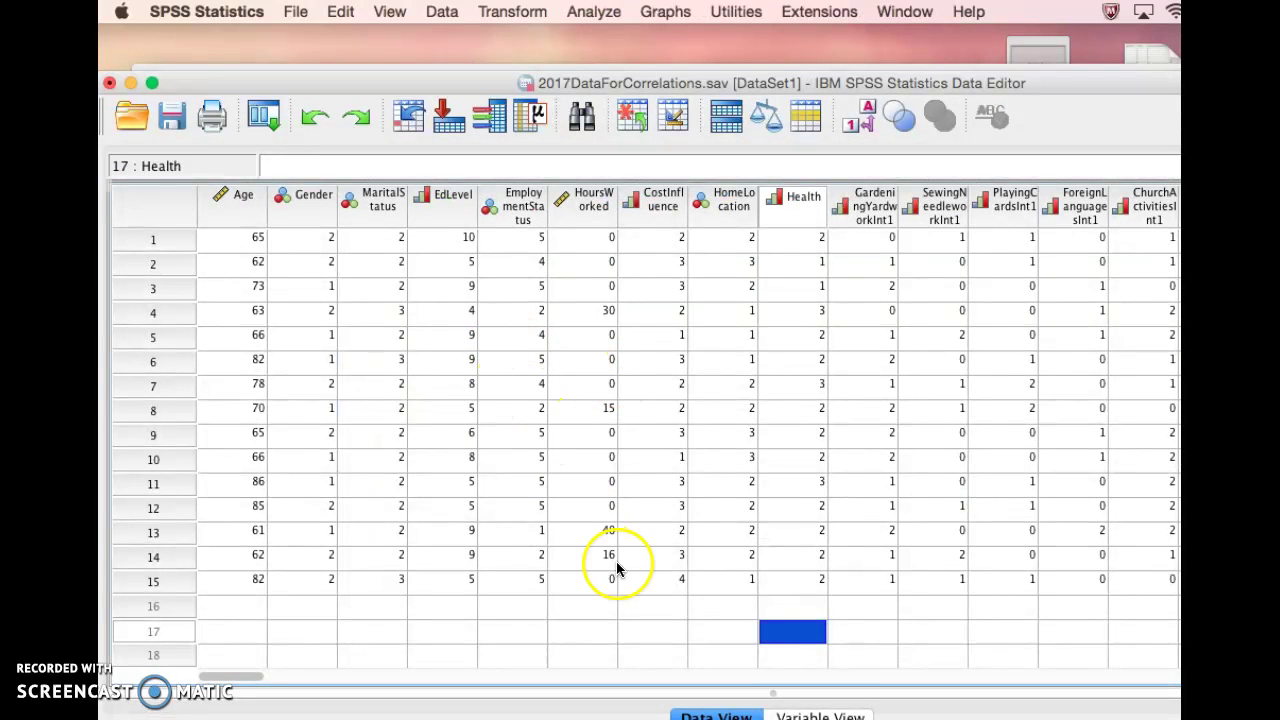
pyautogui.click(605, 10)
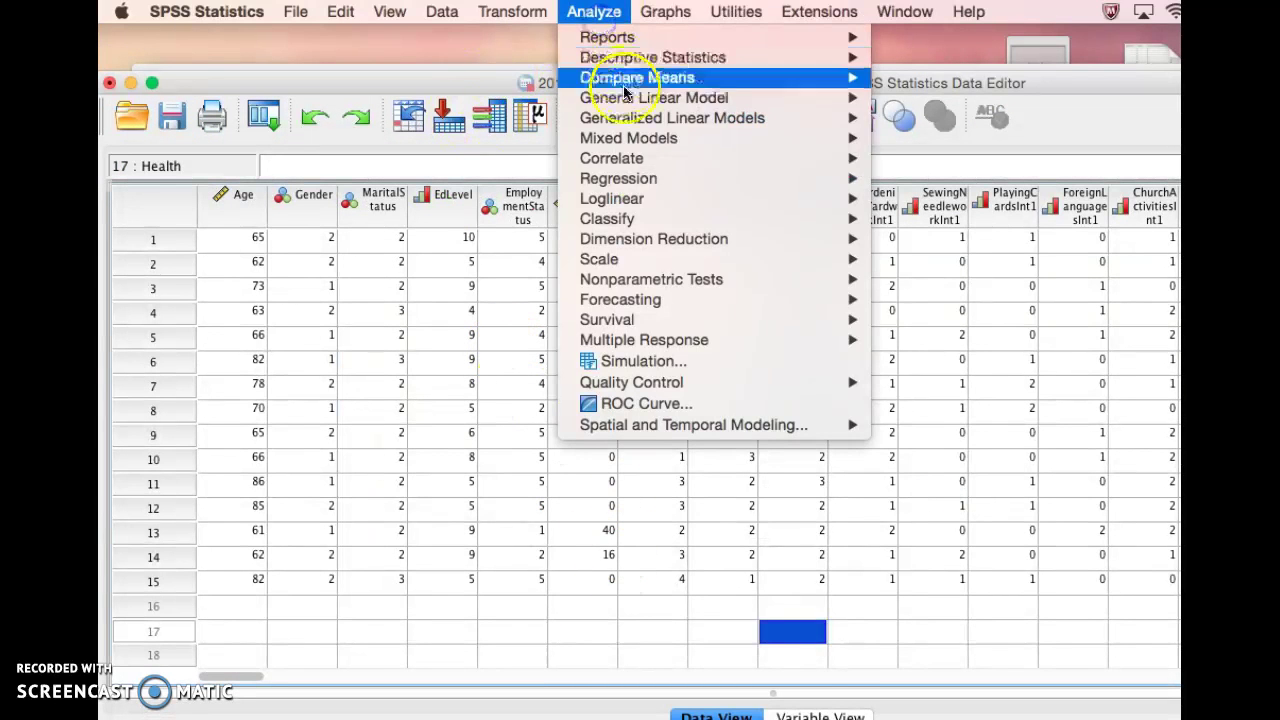
pyautogui.moveTo(688, 160)
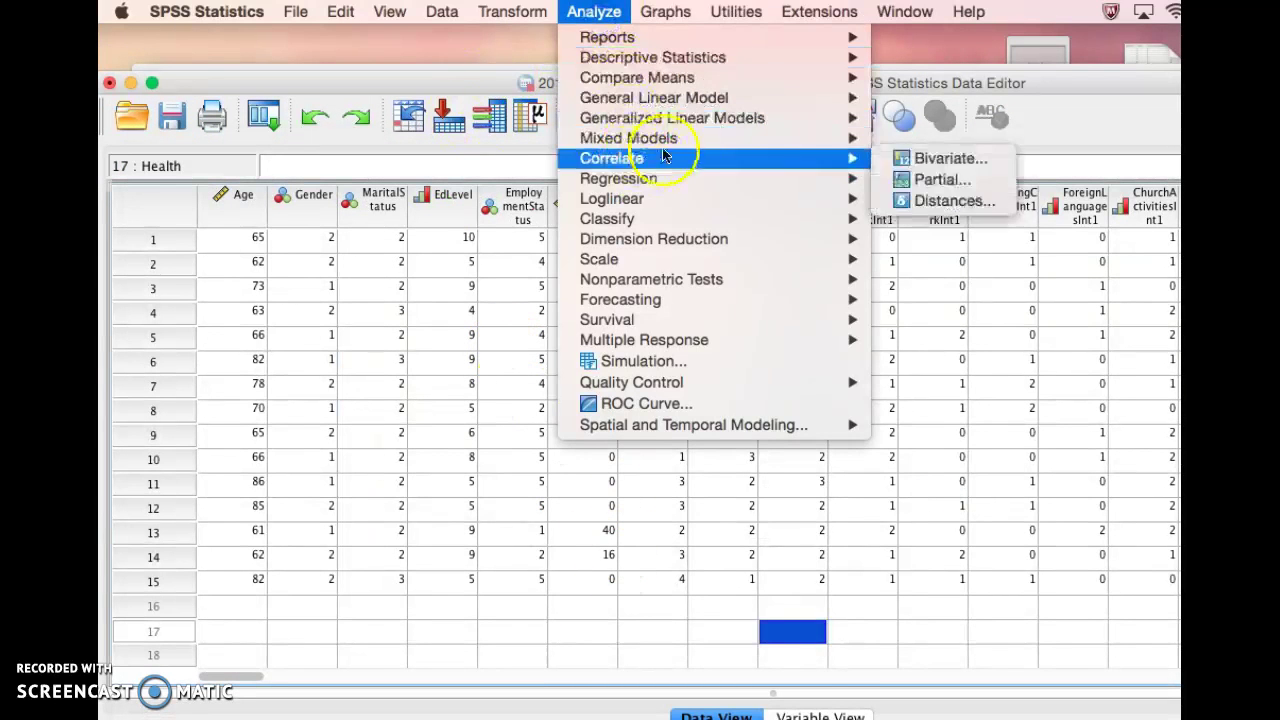
pyautogui.click(922, 159)
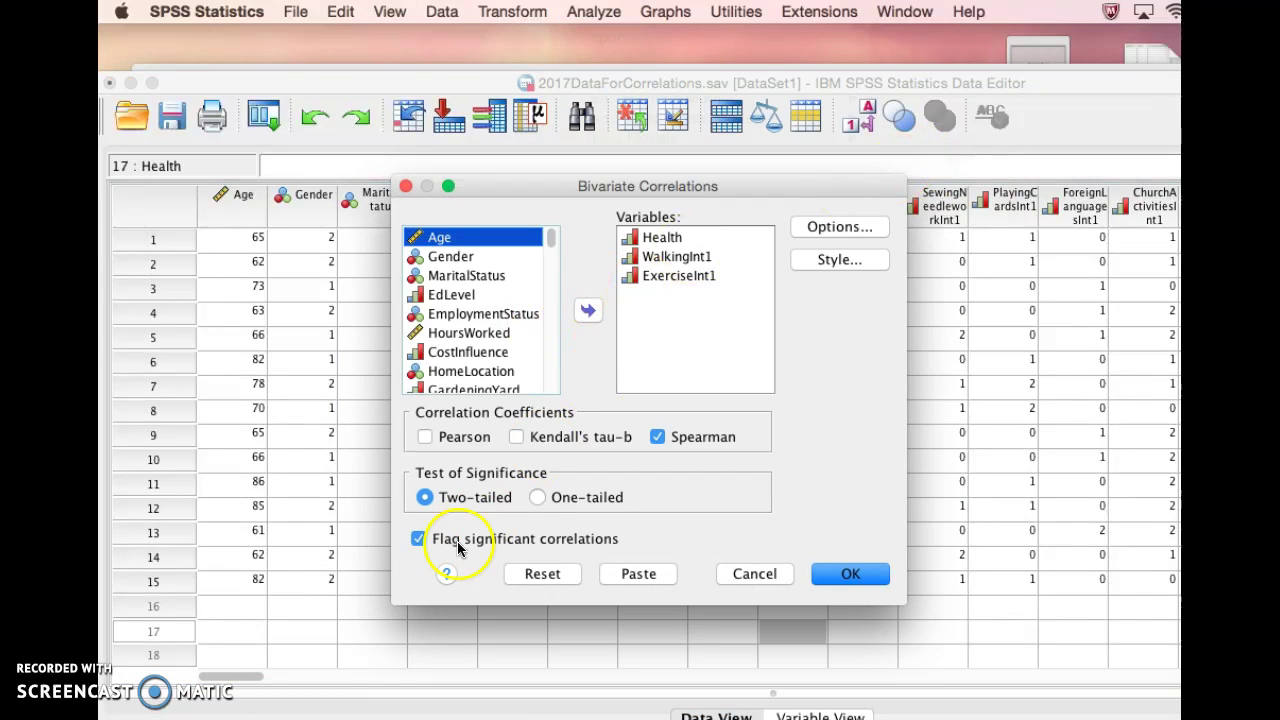
pyautogui.click(542, 576)
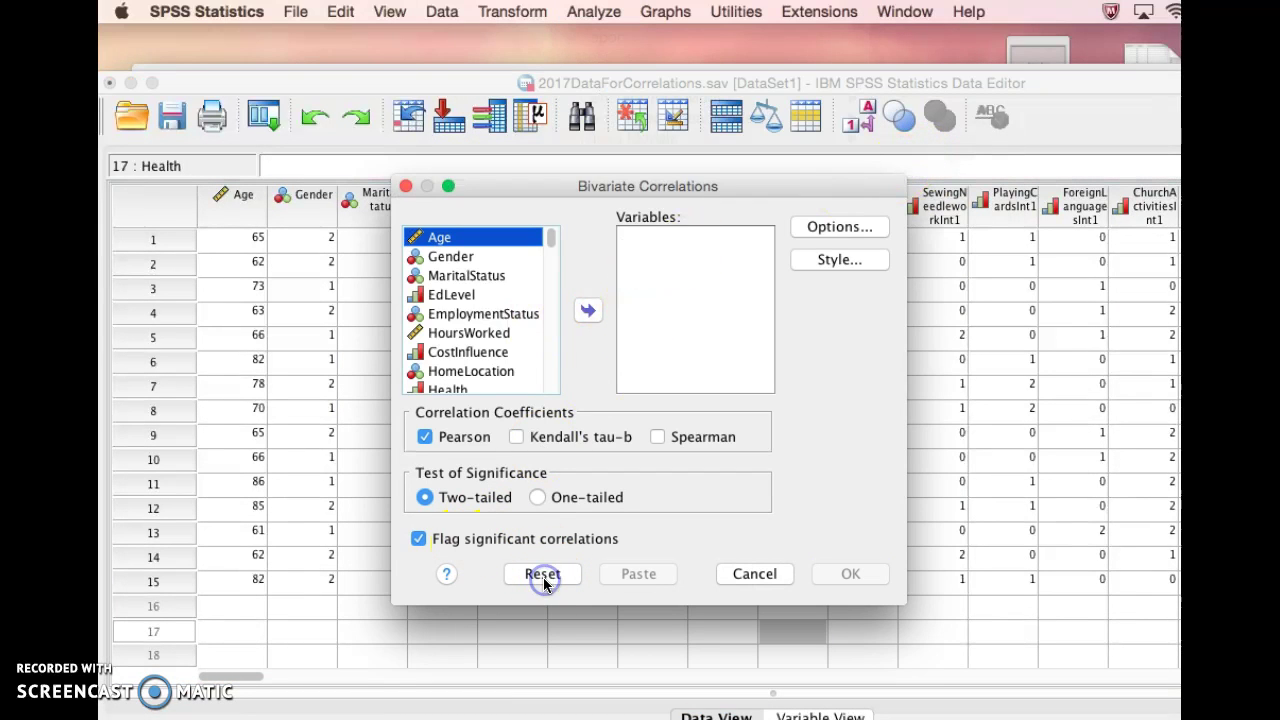
# Add EdLevel as the first variable in Variables
pyautogui.click(525, 317)
pyautogui.moveTo(525, 317); pyautogui.dragTo(680, 314)
pyautogui.moveTo(451, 296); pyautogui.dragTo(528, 301)
pyautogui.scroll(-3, 516, 346)
pyautogui.scroll(3, 516, 346)
pyautogui.scroll(-4, 516, 346)
pyautogui.scroll(4, 515, 339)
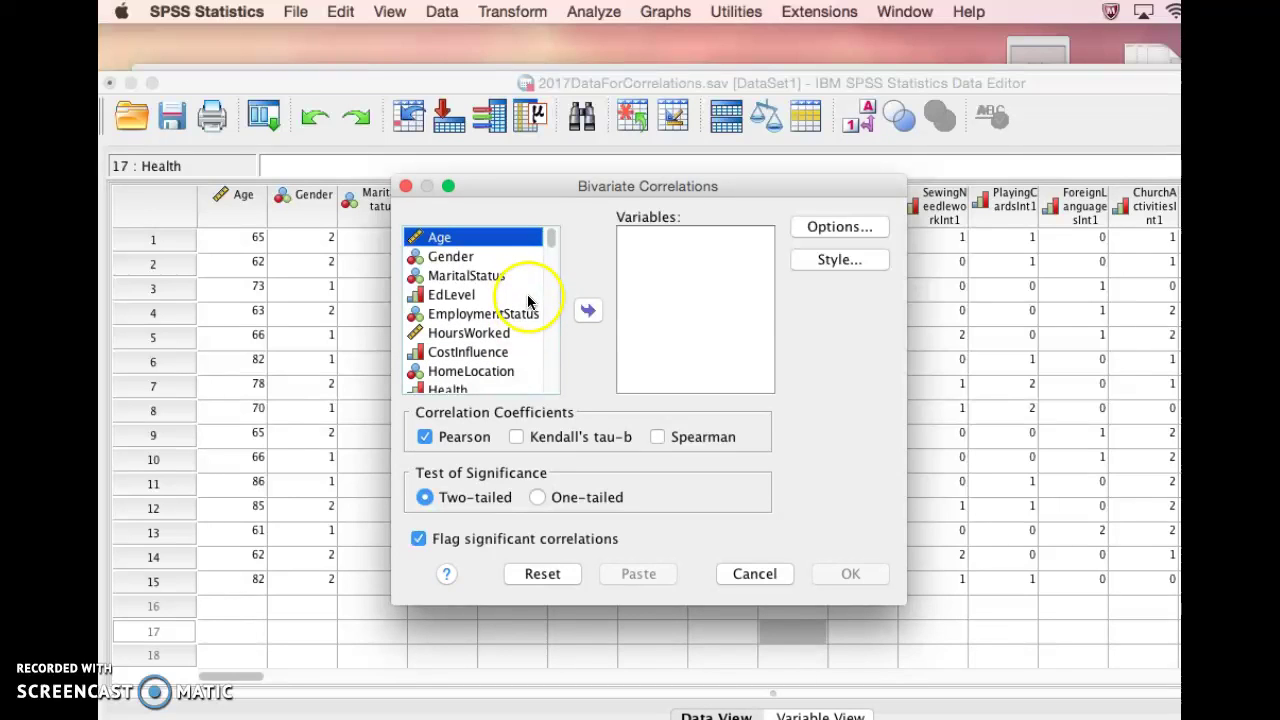
pyautogui.click(530, 258)
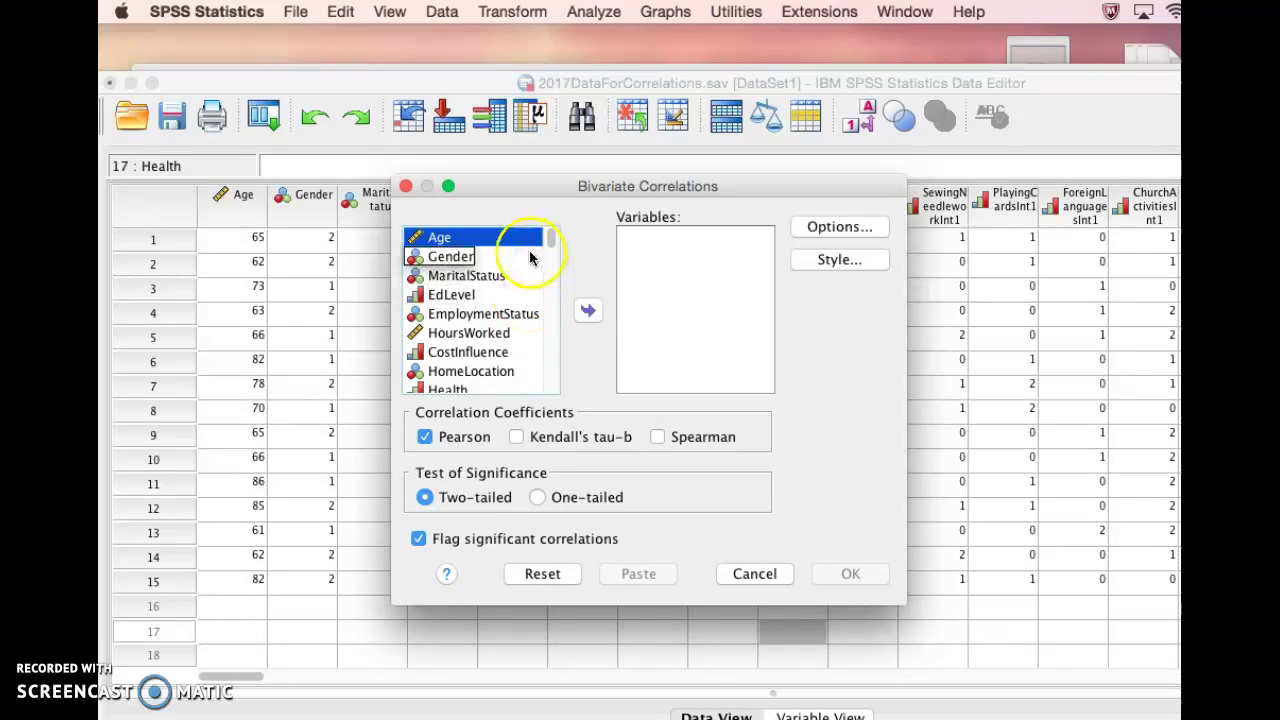
pyautogui.scroll(-1, 530, 262)
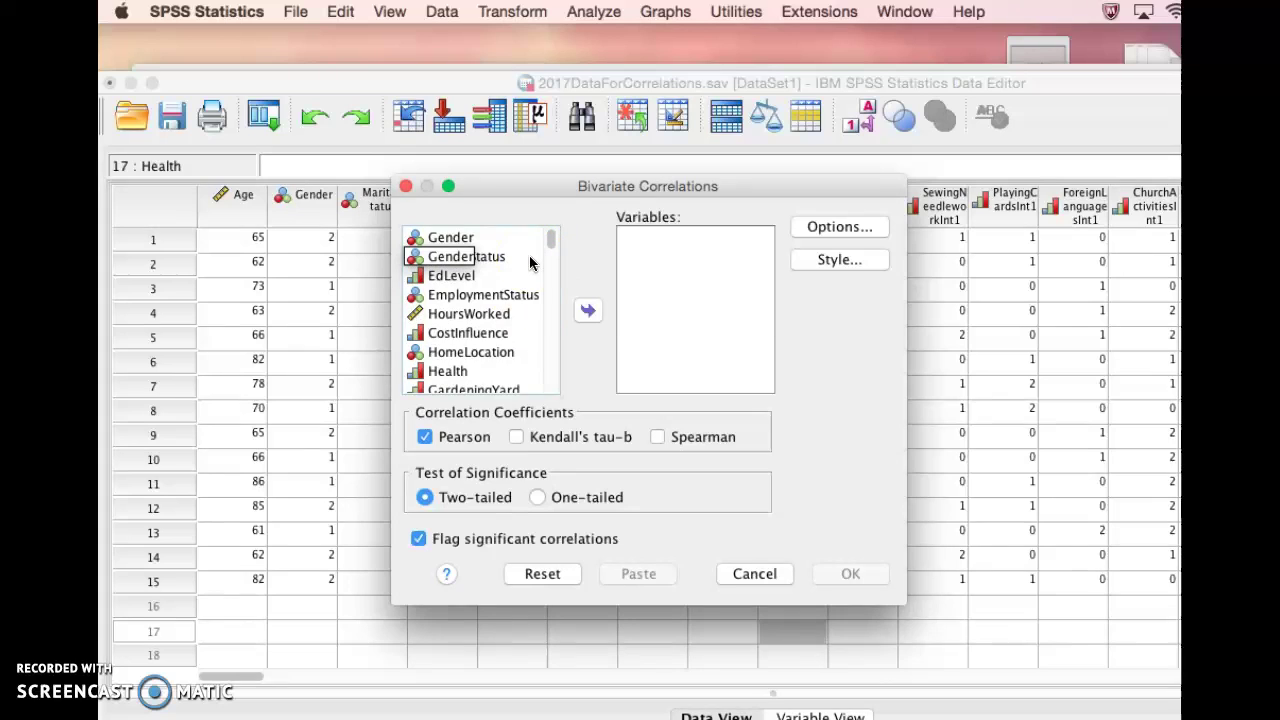
pyautogui.scroll(1, 530, 262)
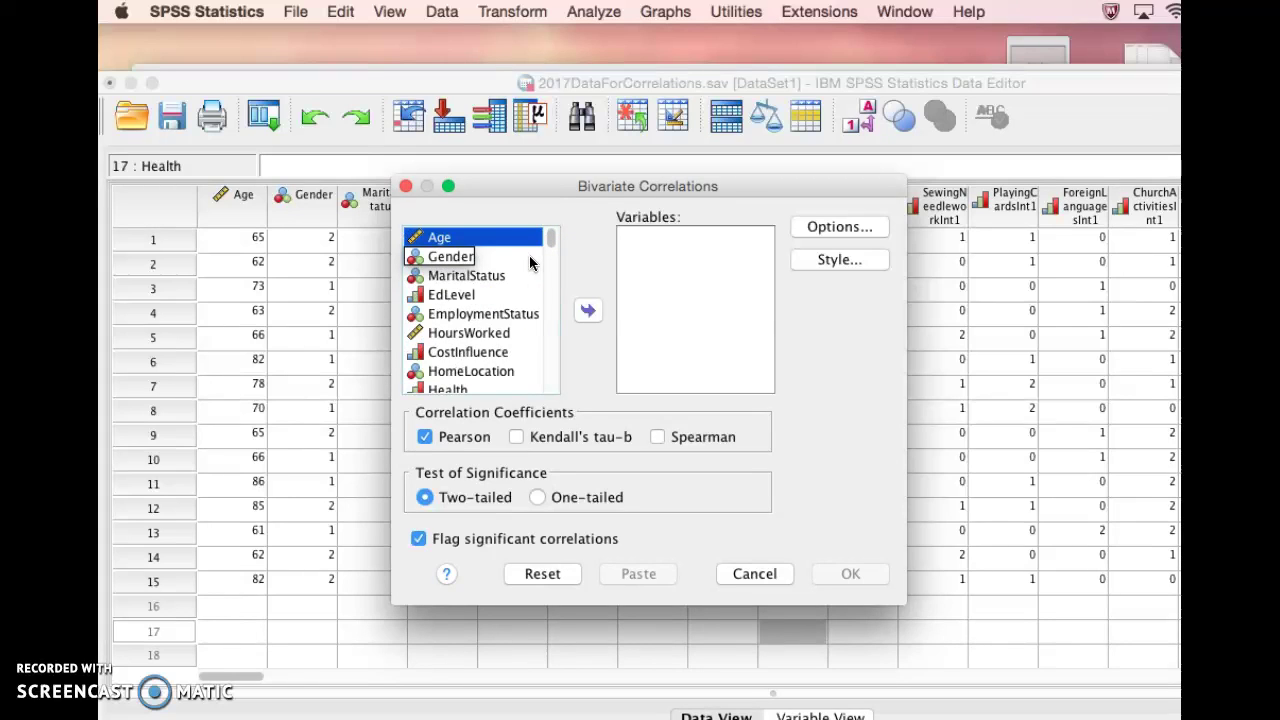
pyautogui.click(432, 296)
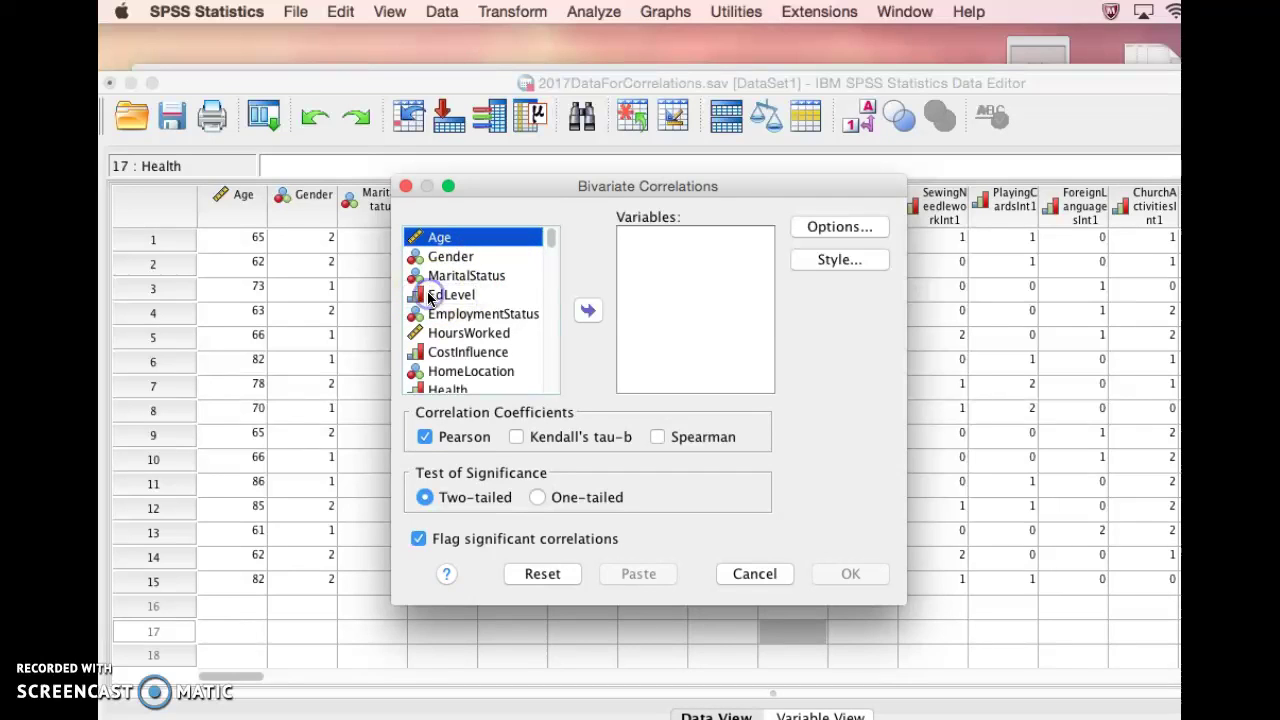
pyautogui.click(430, 297)
pyautogui.click(589, 309)
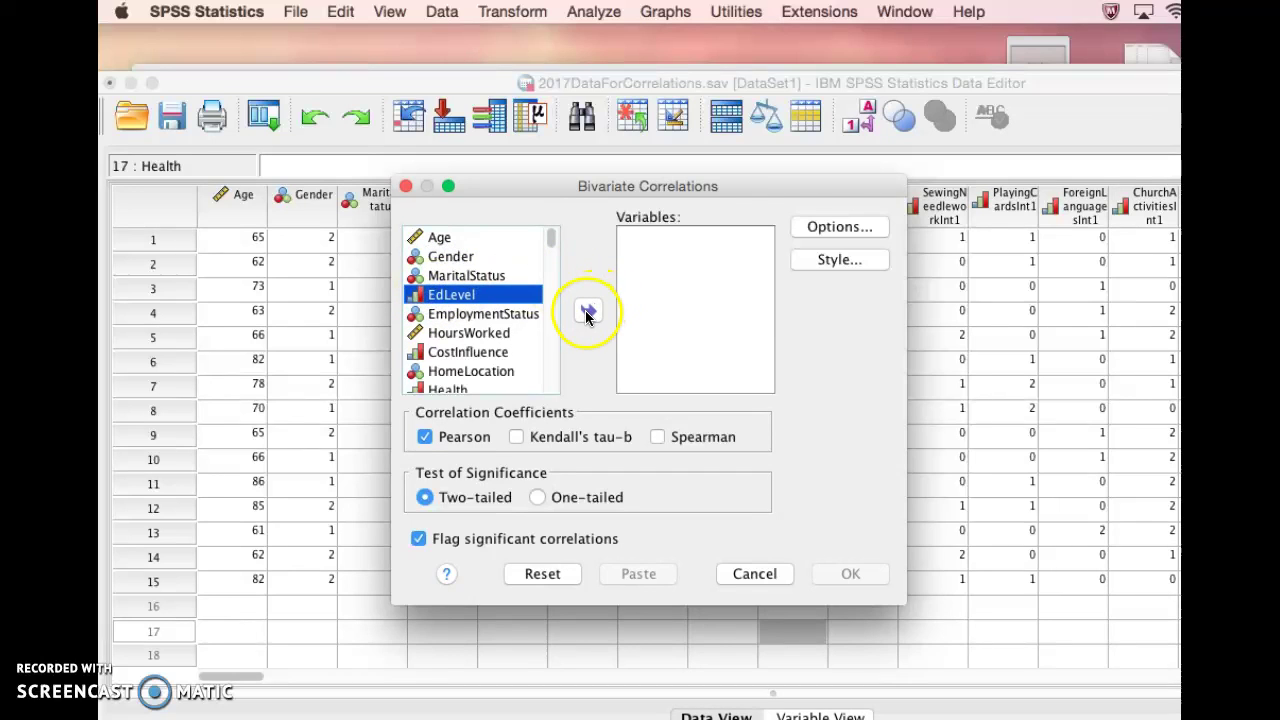
pyautogui.click(483, 350)
# Add ScienceInt1 and HistoryInt1 beside EdLevel, and switch the coefficients from Pearson to Spearman
pyautogui.scroll(-2, 495, 355)
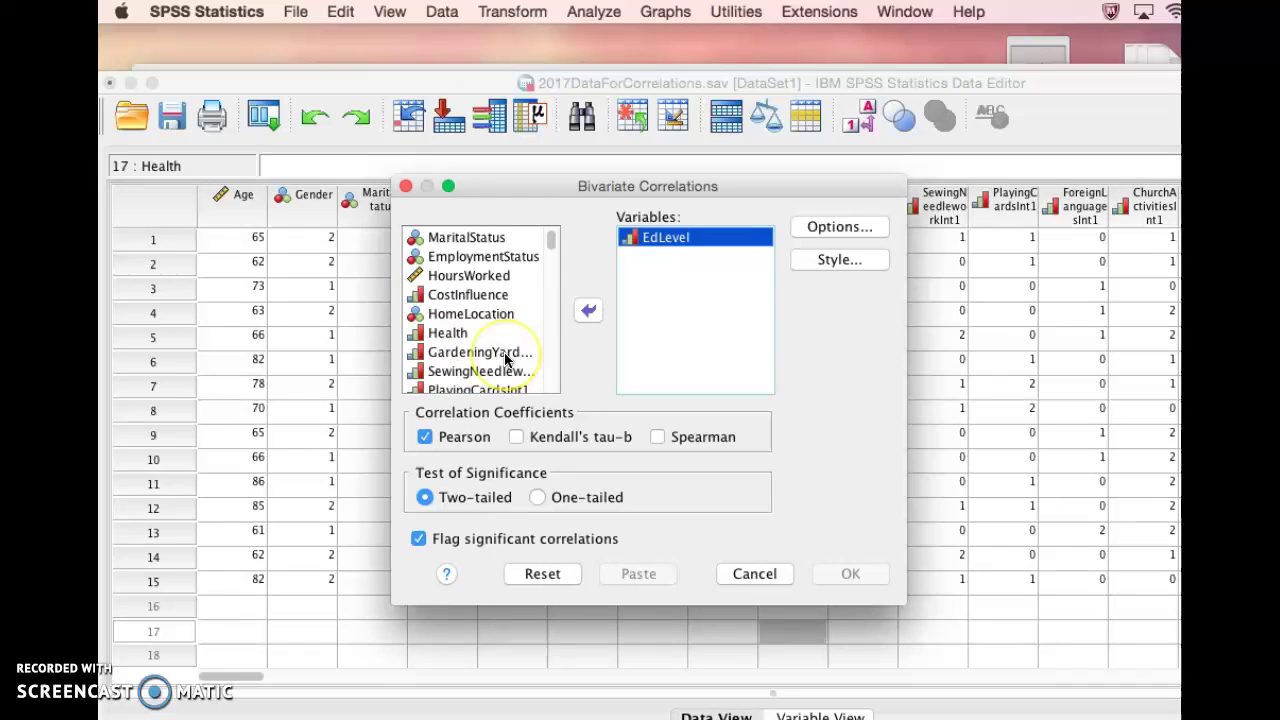
pyautogui.scroll(-1, 505, 360)
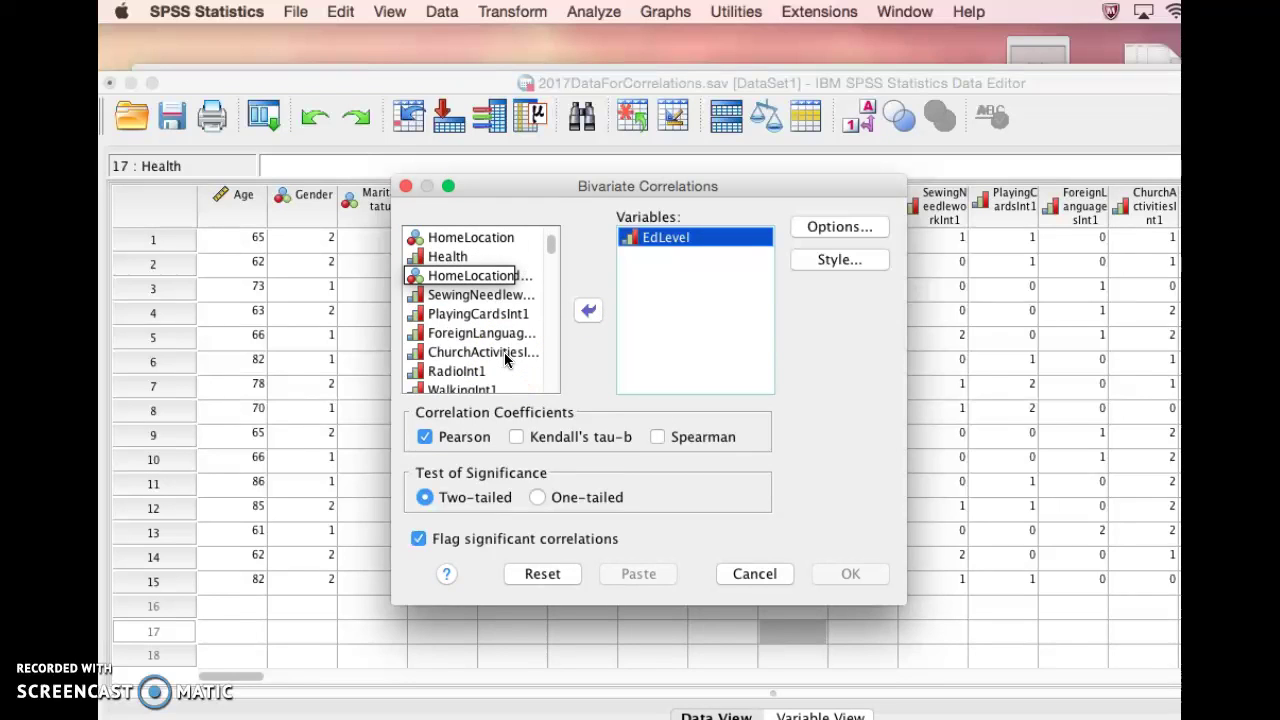
pyautogui.scroll(-3, 504, 352)
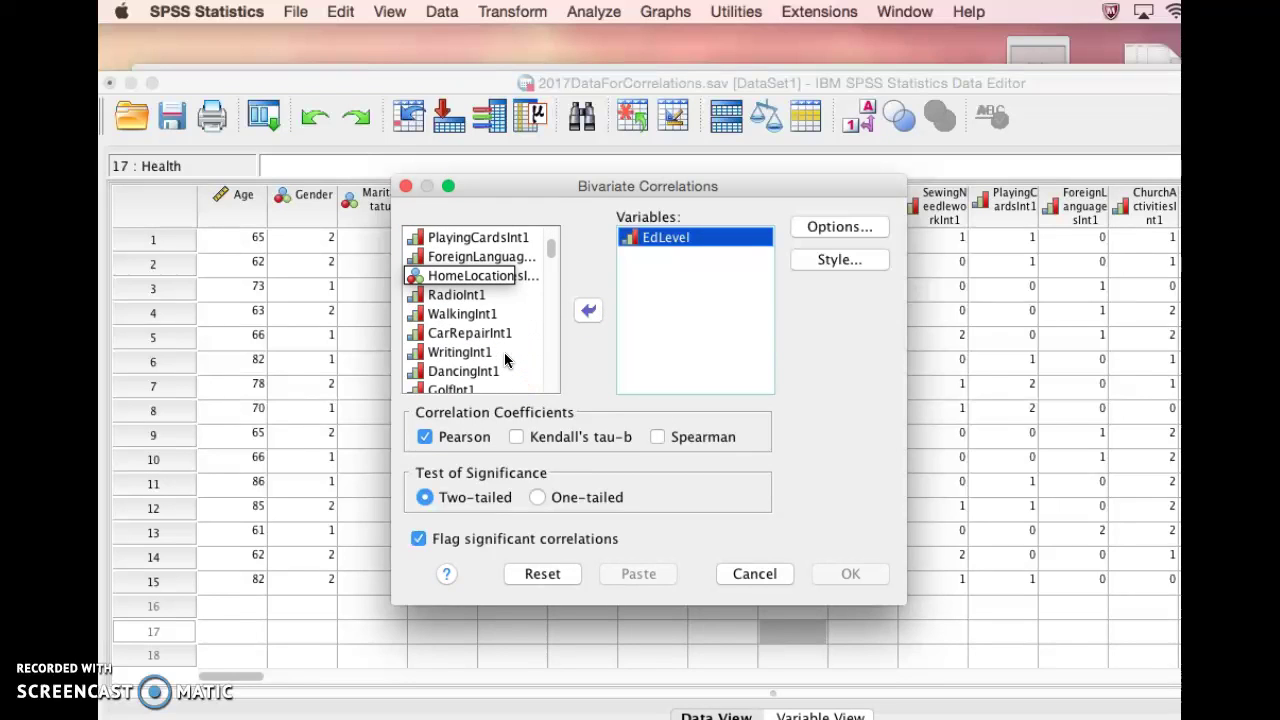
pyautogui.scroll(-2, 504, 360)
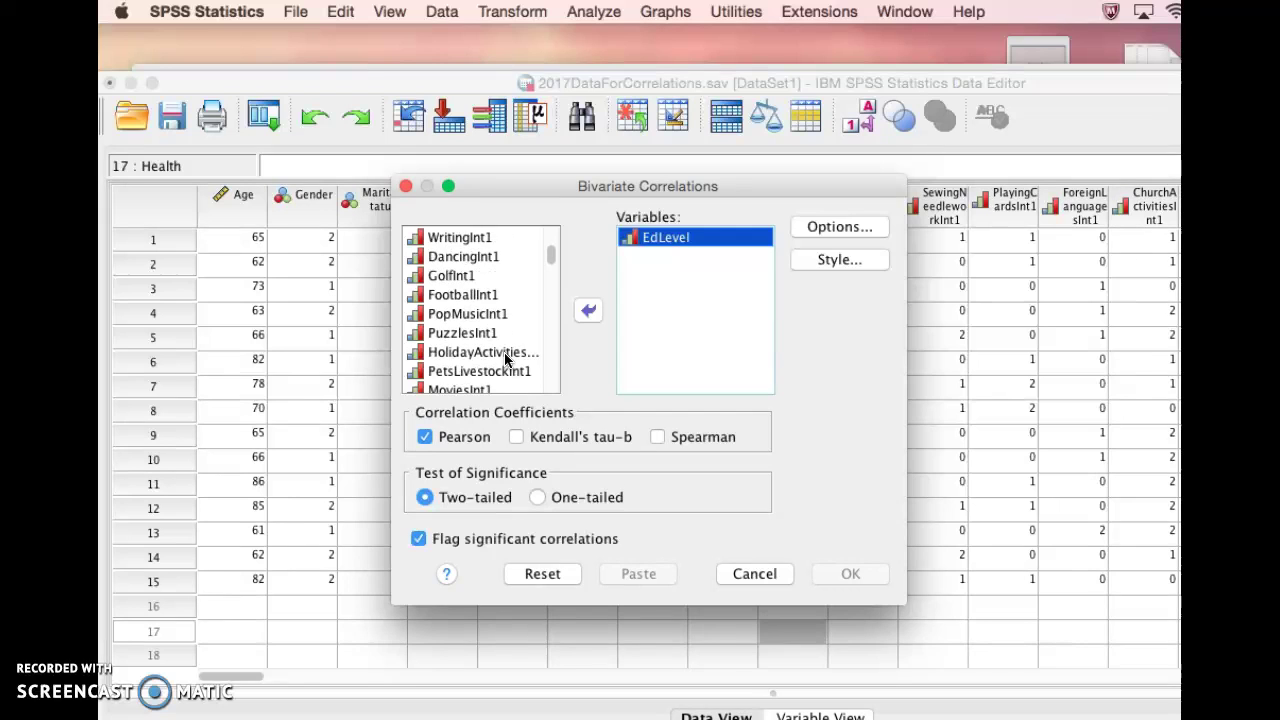
pyautogui.scroll(-5, 504, 360)
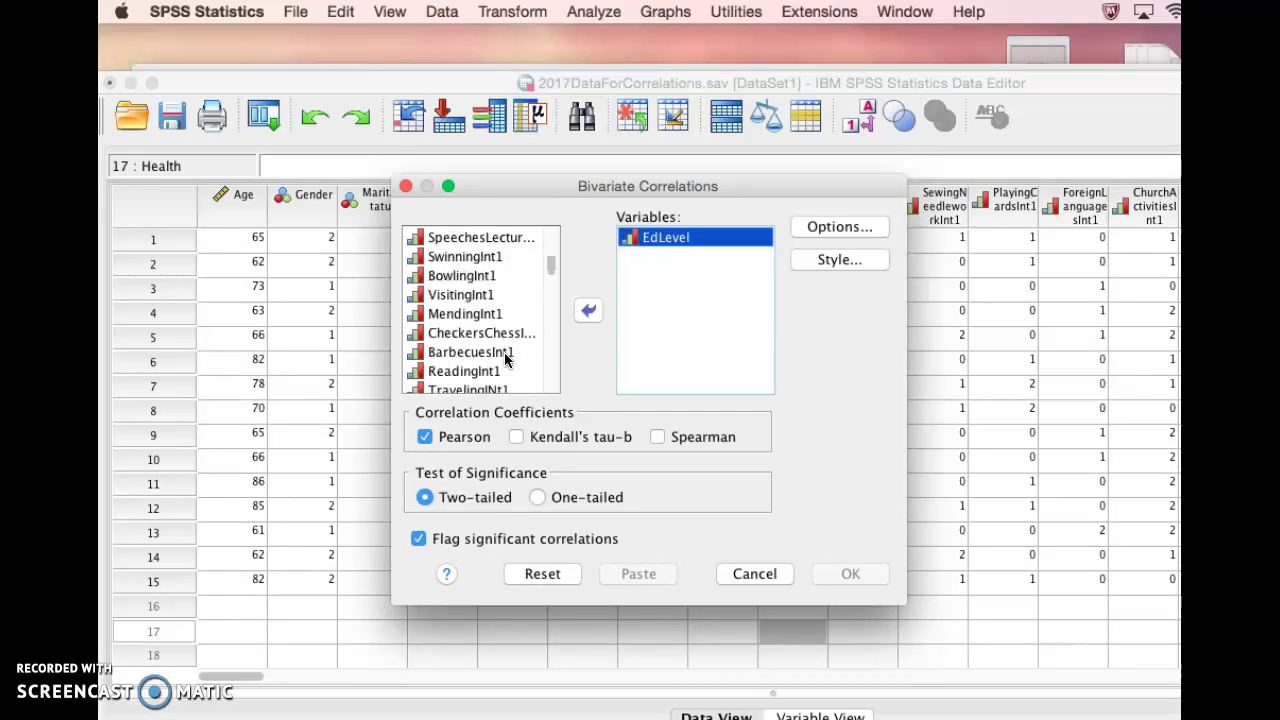
pyautogui.scroll(-3, 504, 360)
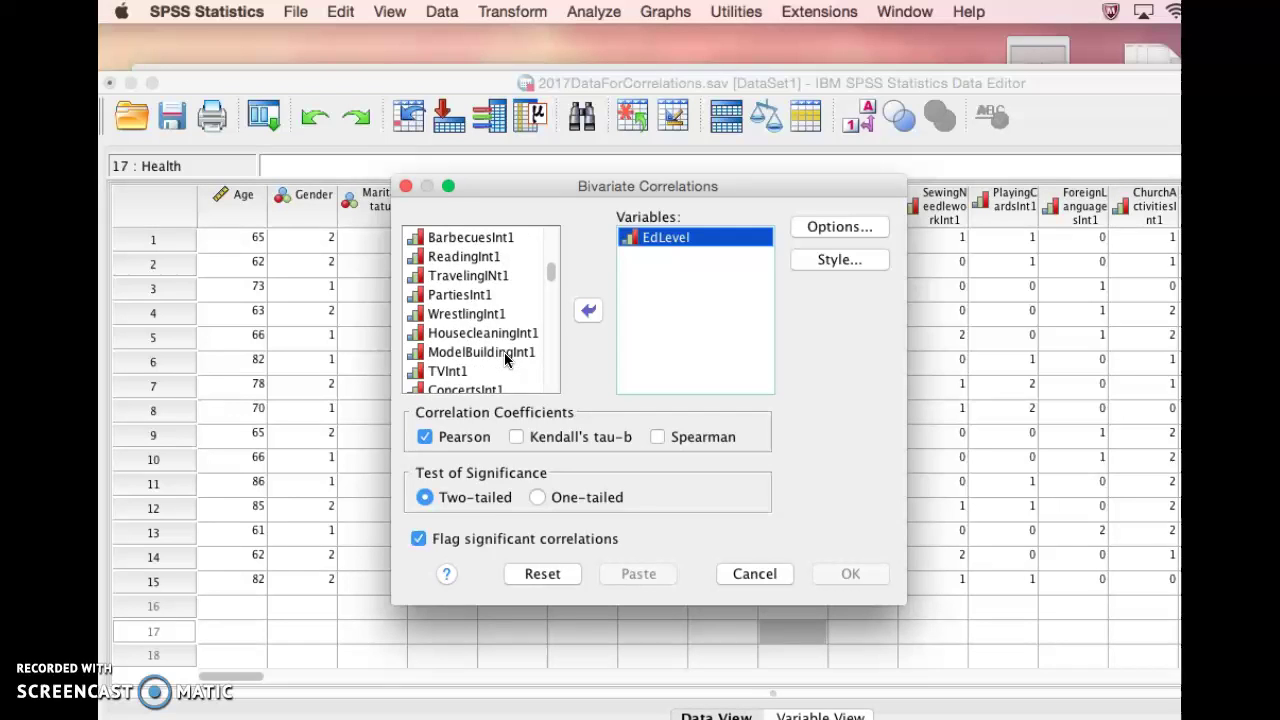
pyautogui.scroll(1, 504, 352)
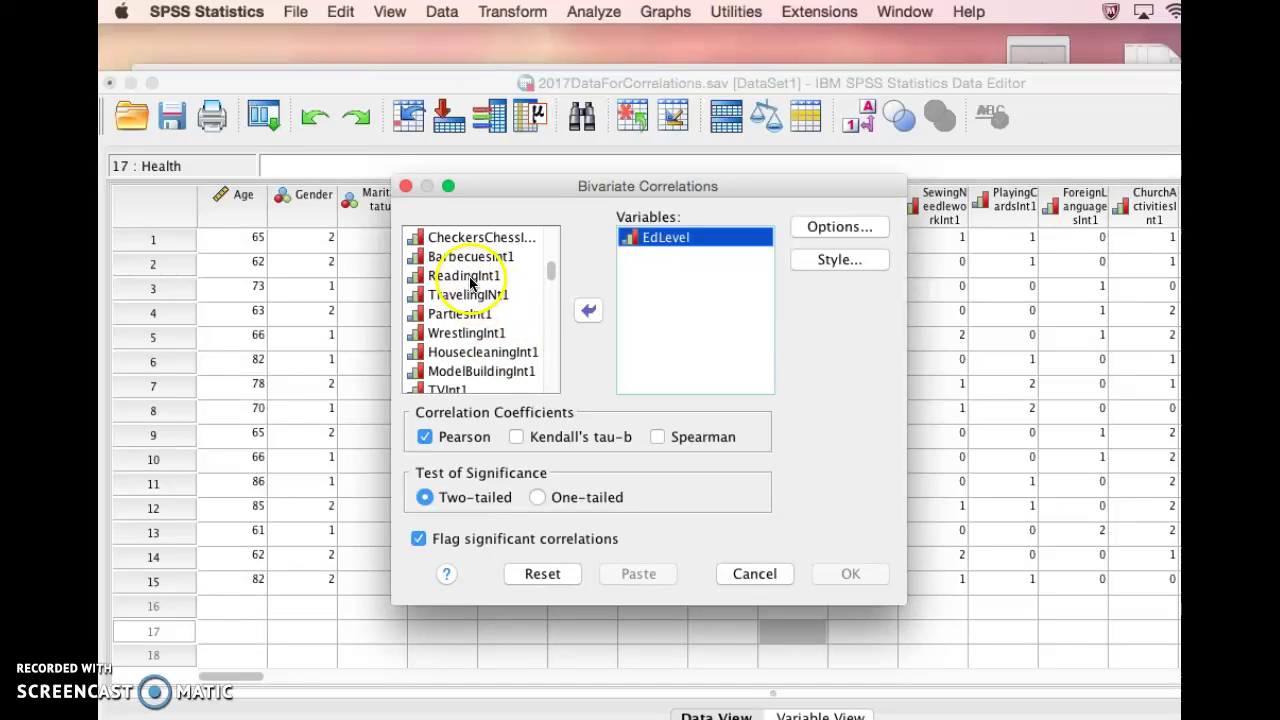
pyautogui.scroll(-2, 493, 325)
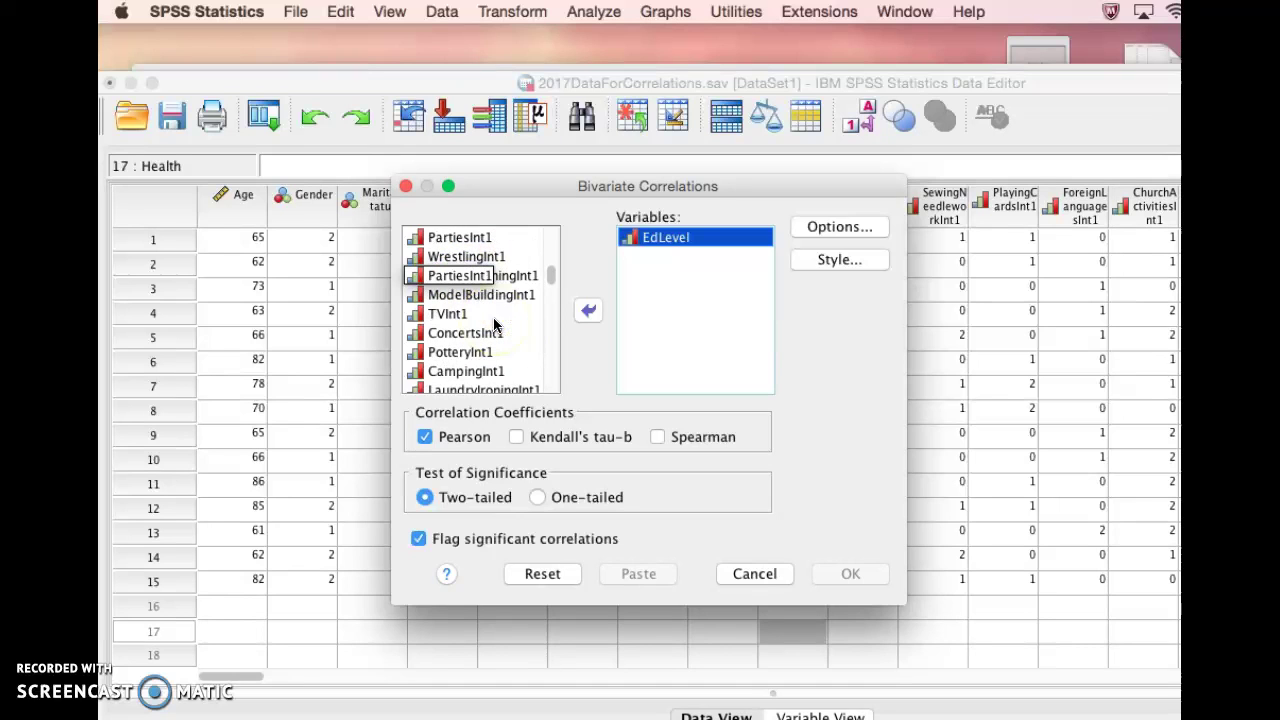
pyautogui.scroll(-3, 493, 325)
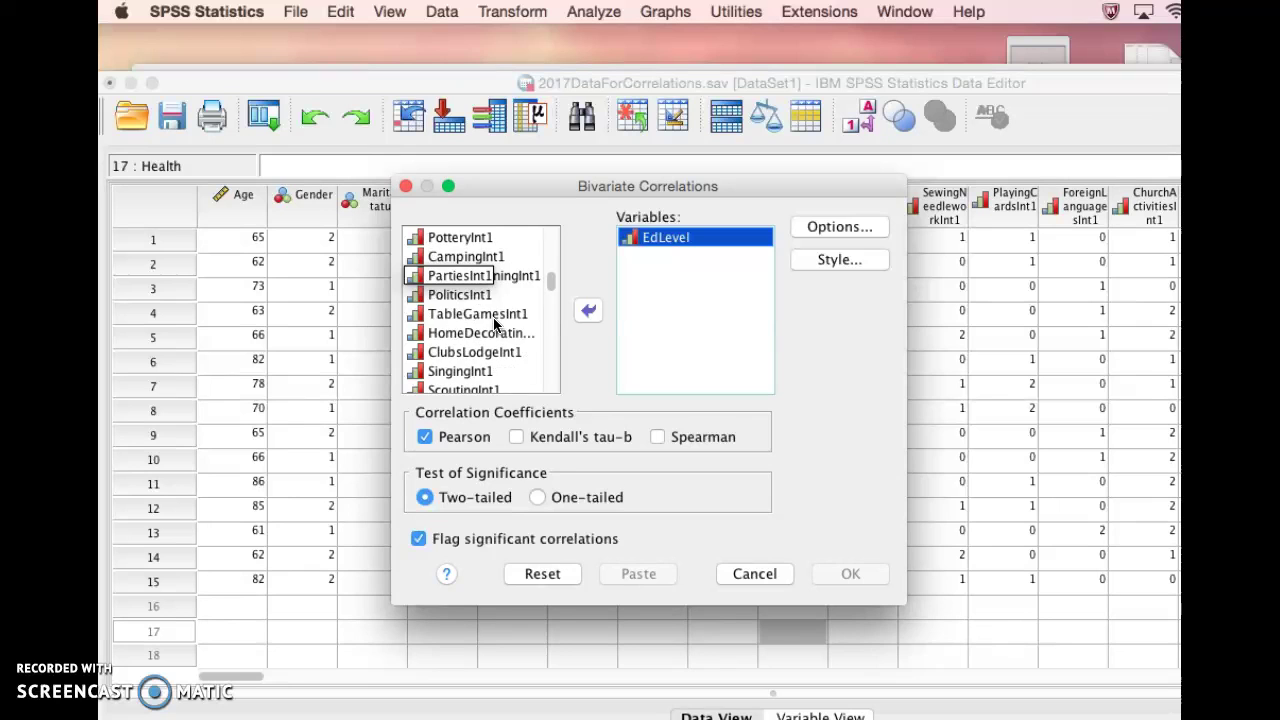
pyautogui.scroll(-4, 493, 323)
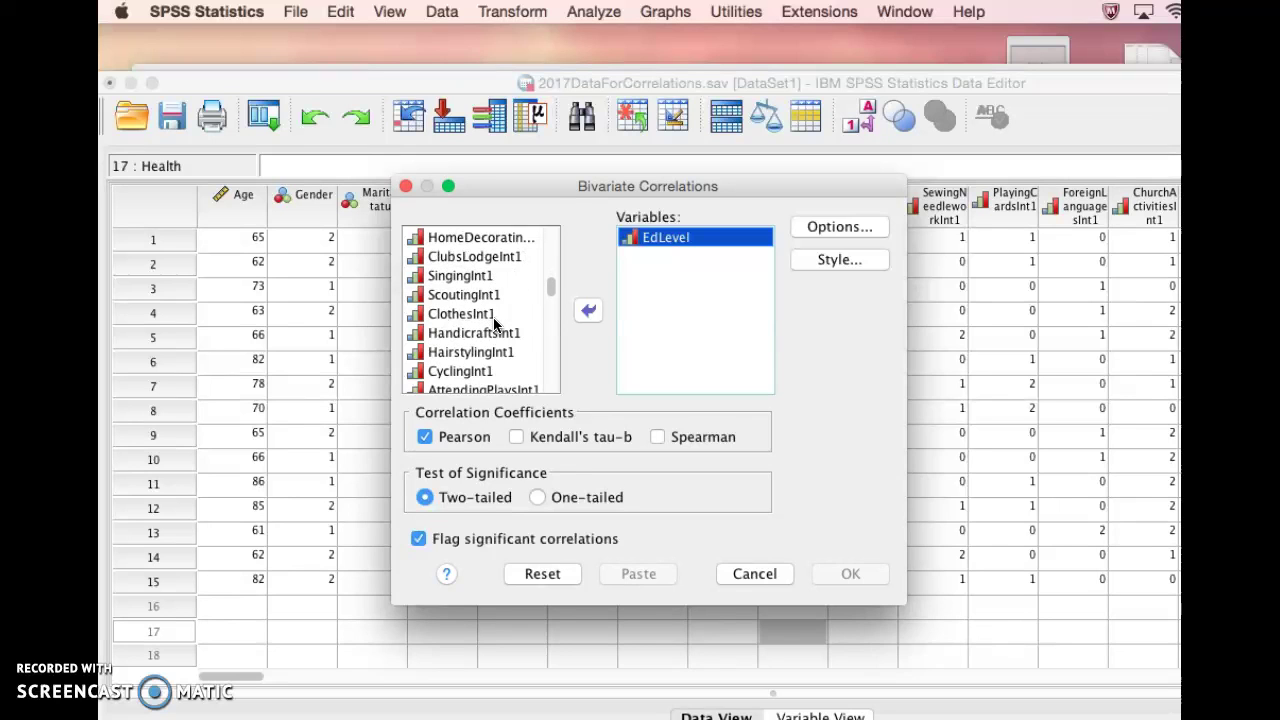
pyautogui.scroll(-2, 493, 323)
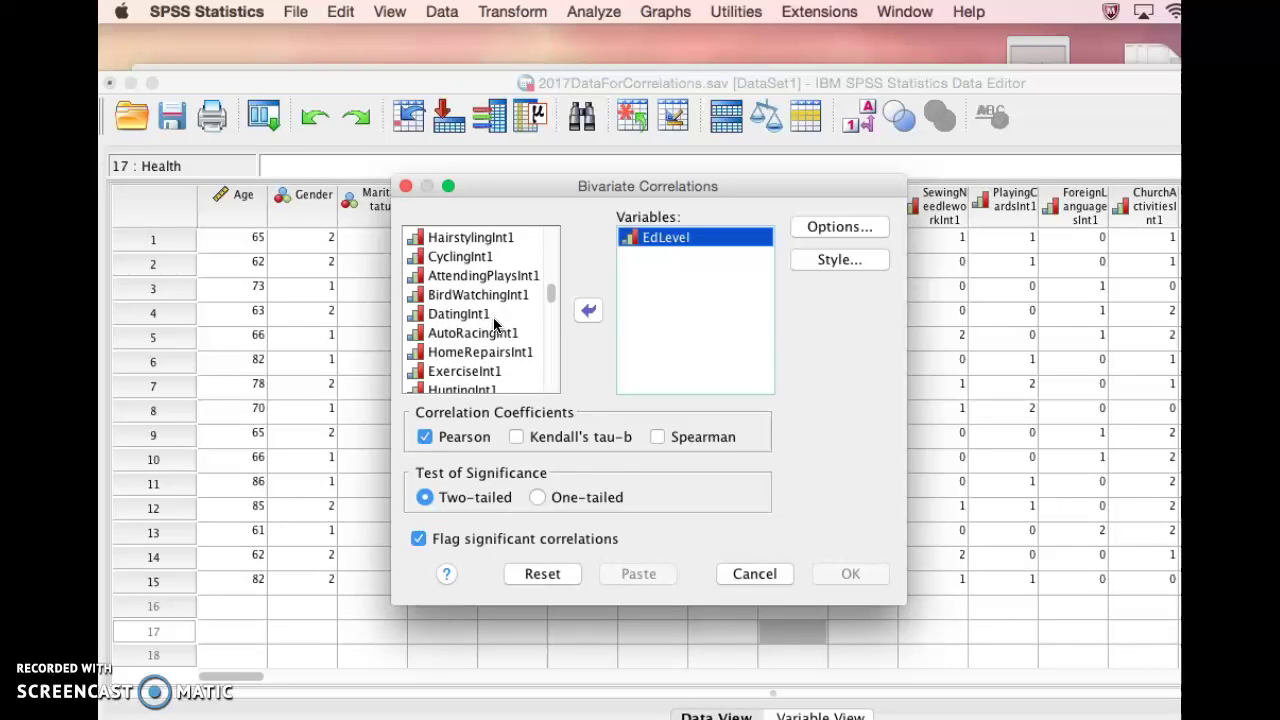
pyautogui.scroll(-2, 493, 323)
pyautogui.scroll(-4, 493, 323)
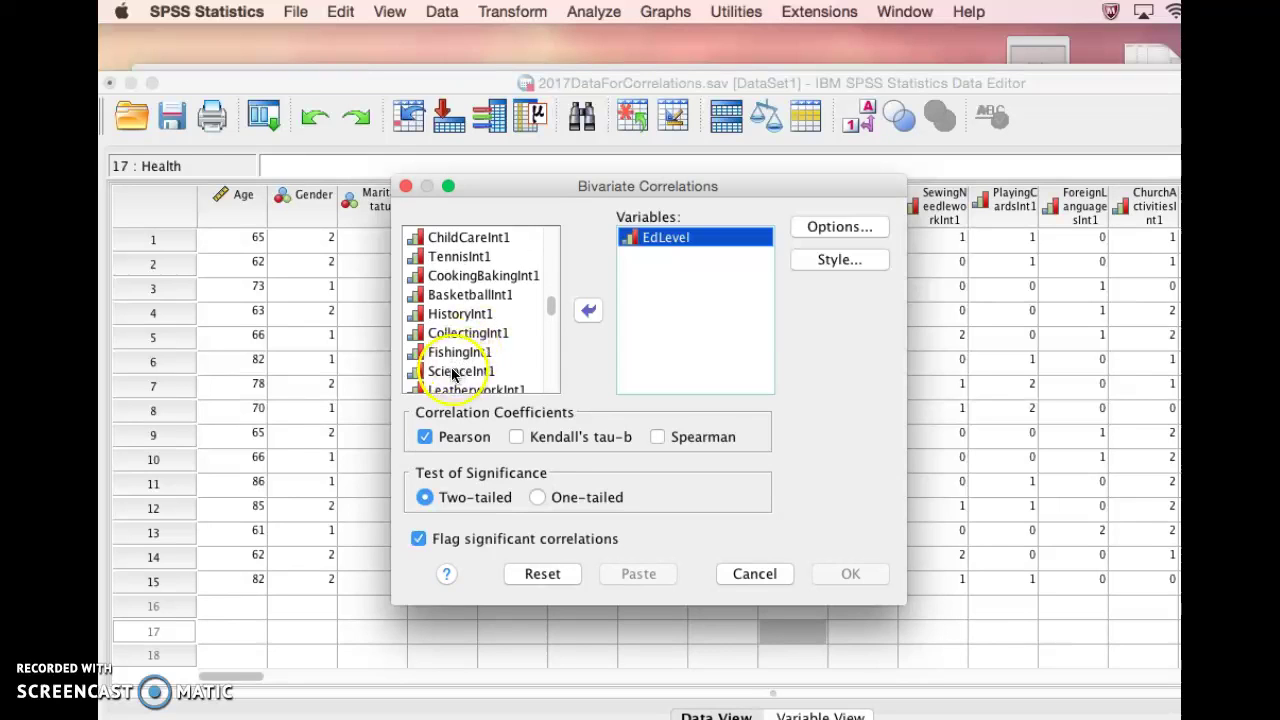
pyautogui.click(449, 372)
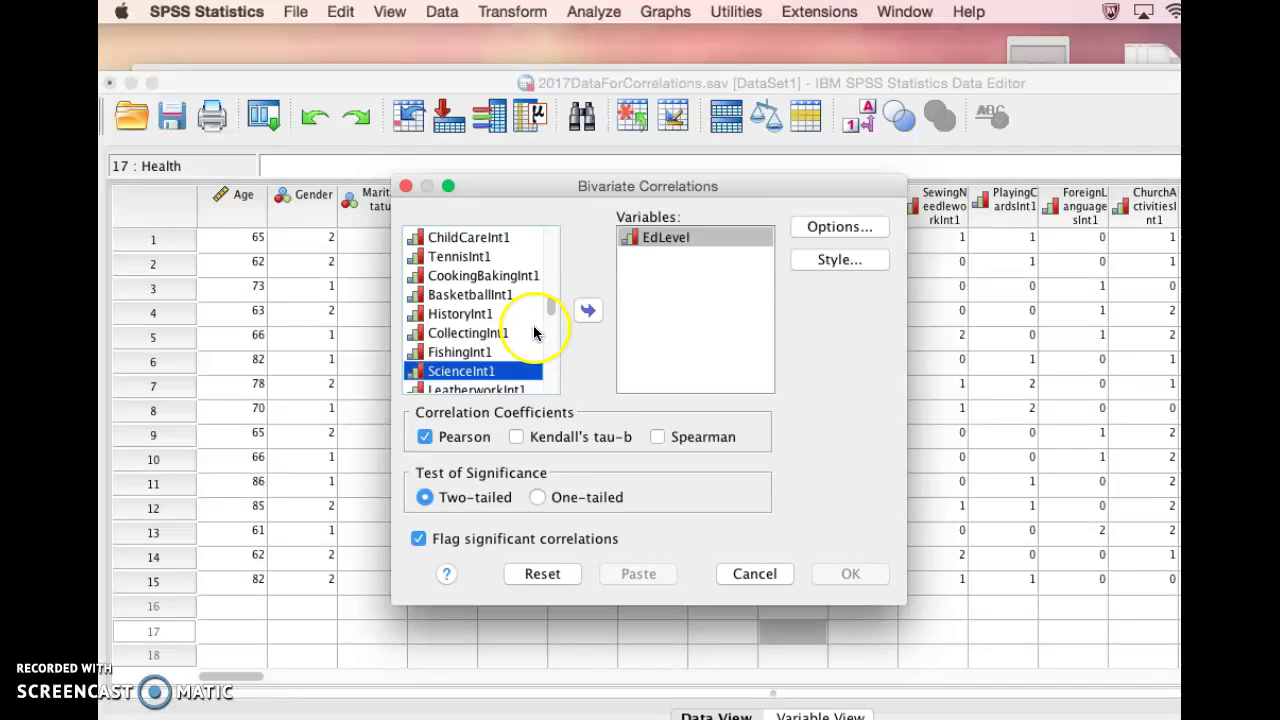
pyautogui.click(460, 315)
pyautogui.click(589, 309)
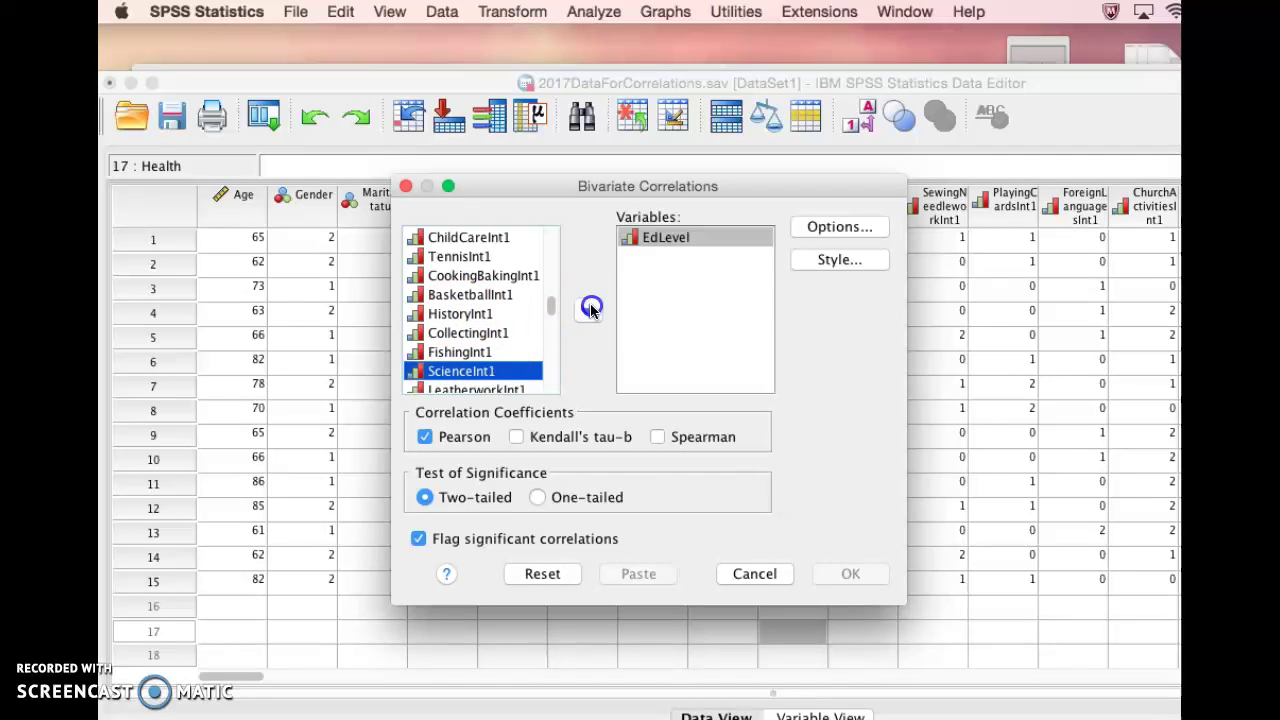
pyautogui.click(473, 315)
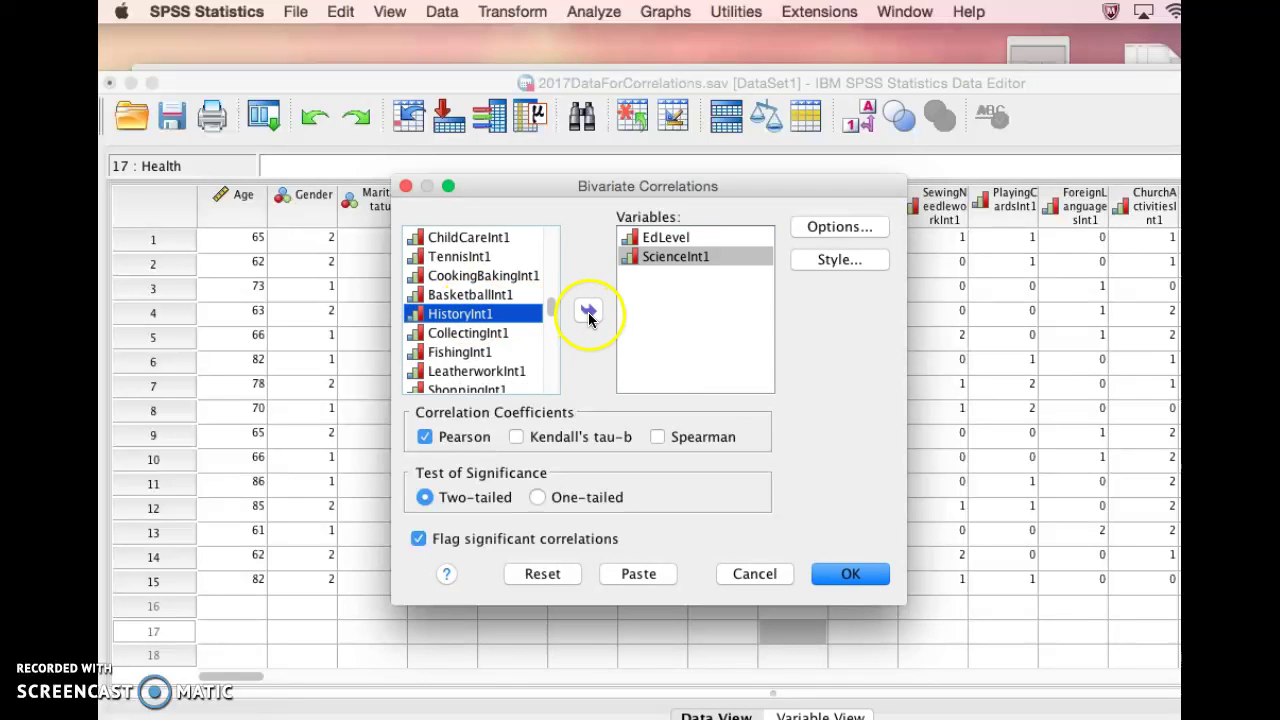
pyautogui.click(588, 312)
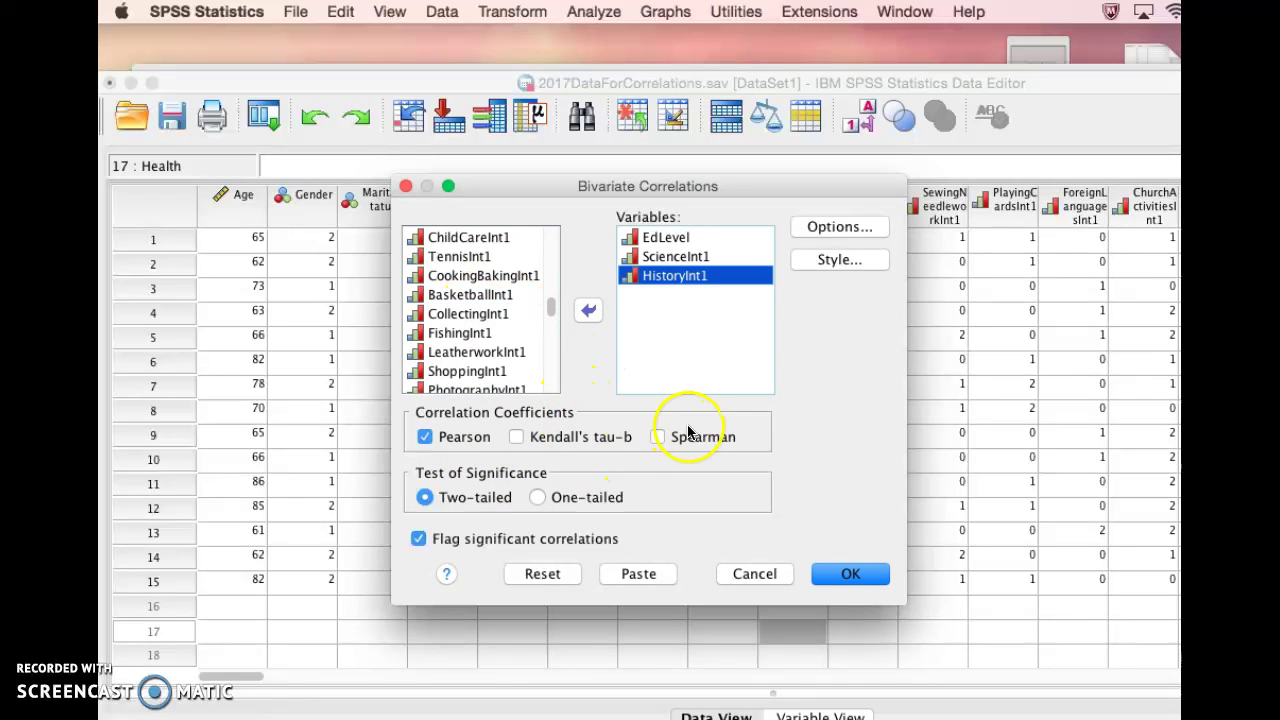
pyautogui.click(659, 439)
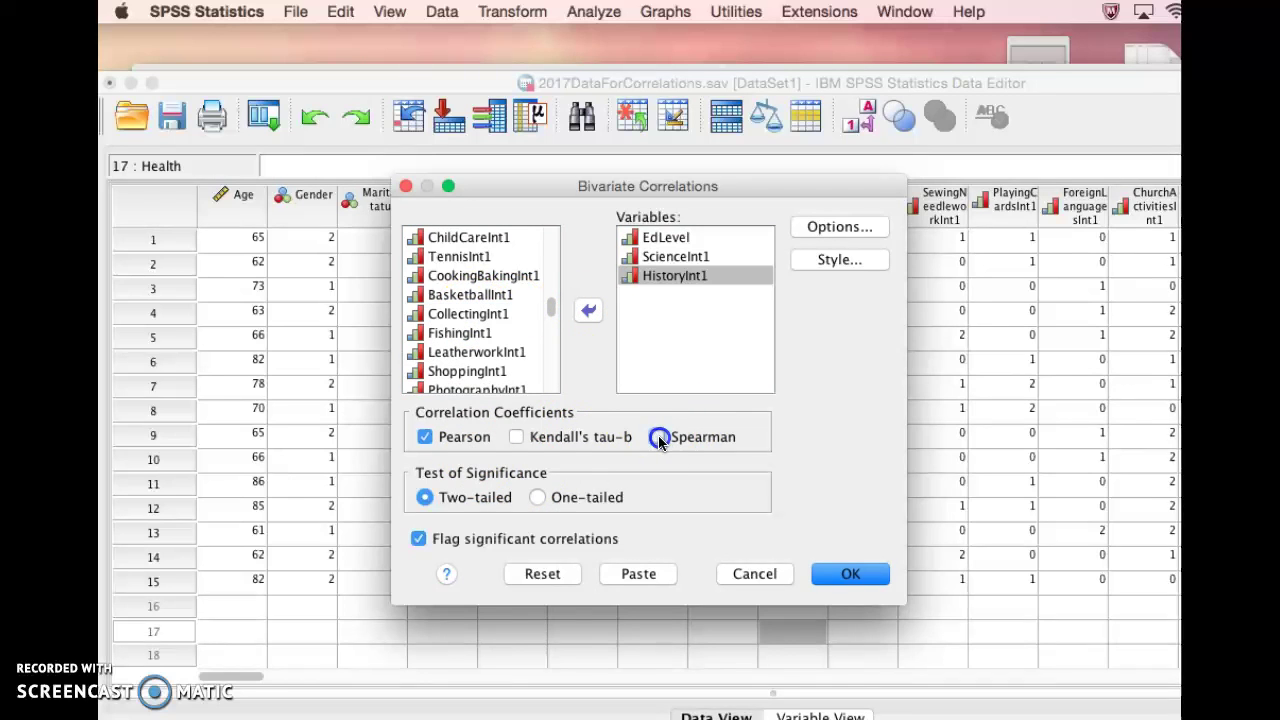
pyautogui.click(426, 437)
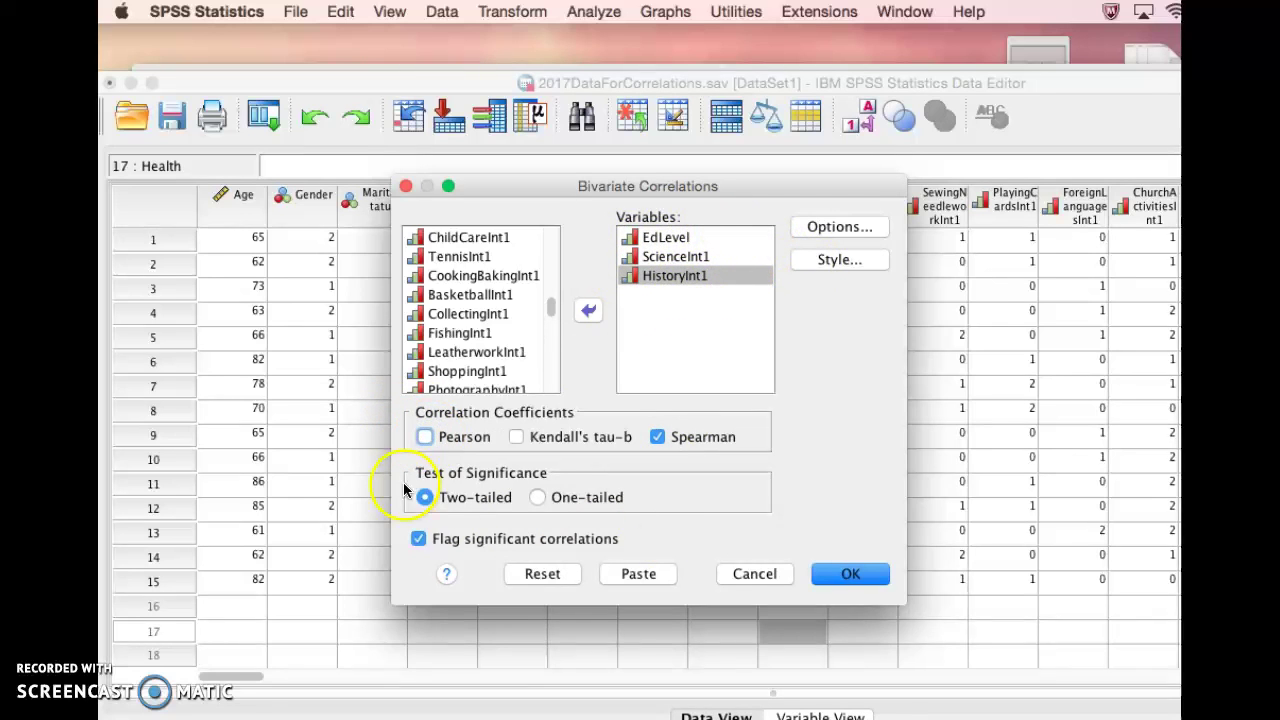
# Run the analysis and select the EdLevel, ScienceInt1, HistoryInt1 Spearman table in the Viewer
pyautogui.click(849, 576)
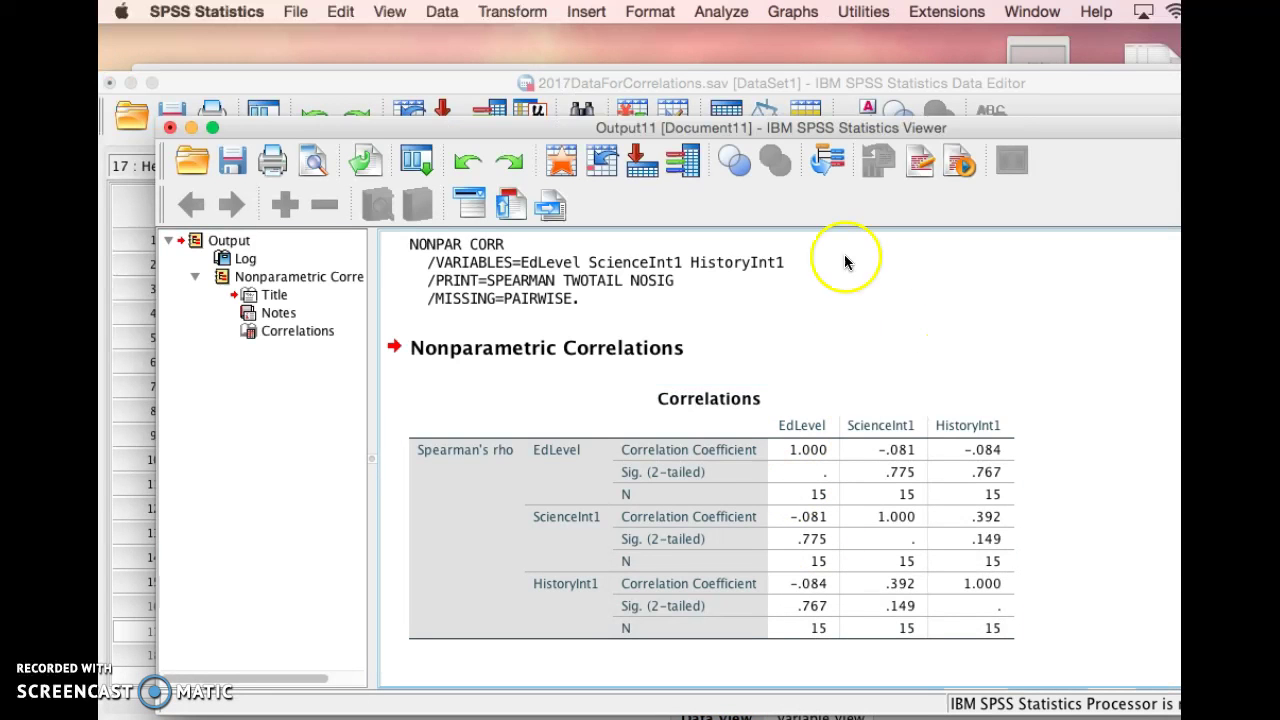
pyautogui.moveTo(680, 176); pyautogui.dragTo(714, 163)
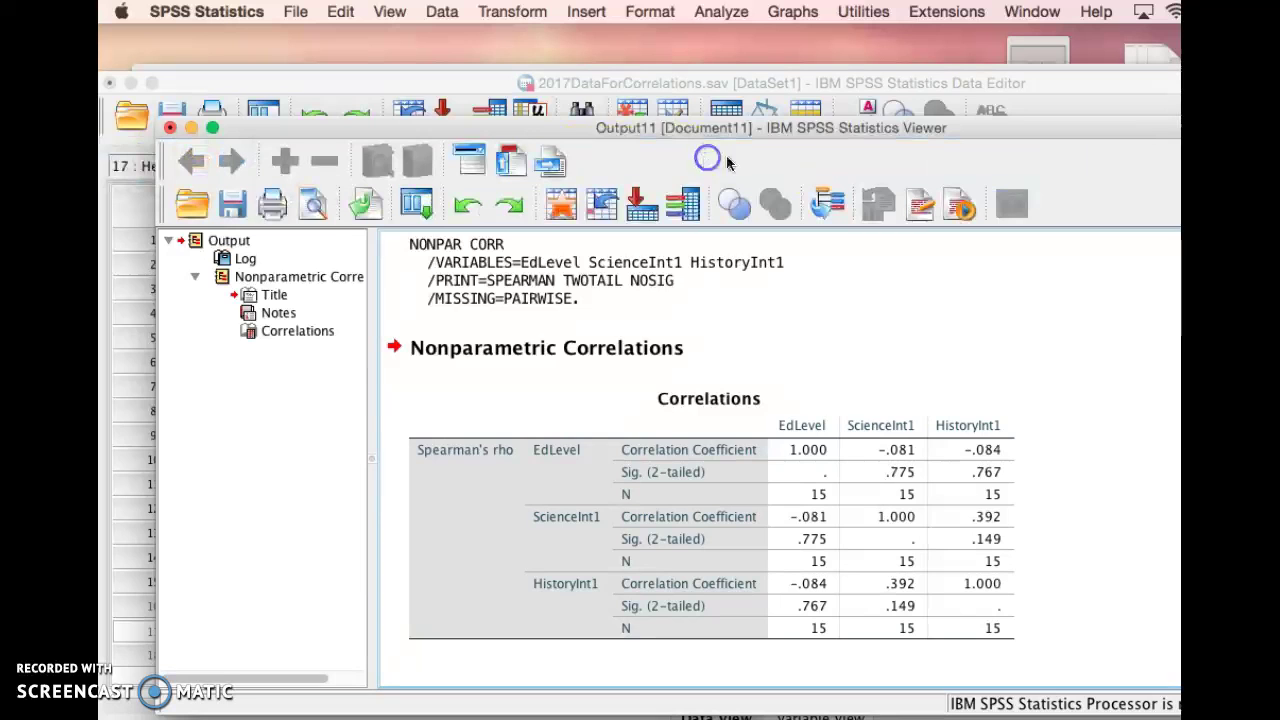
pyautogui.moveTo(968, 127); pyautogui.dragTo(834, 111)
pyautogui.click(733, 493)
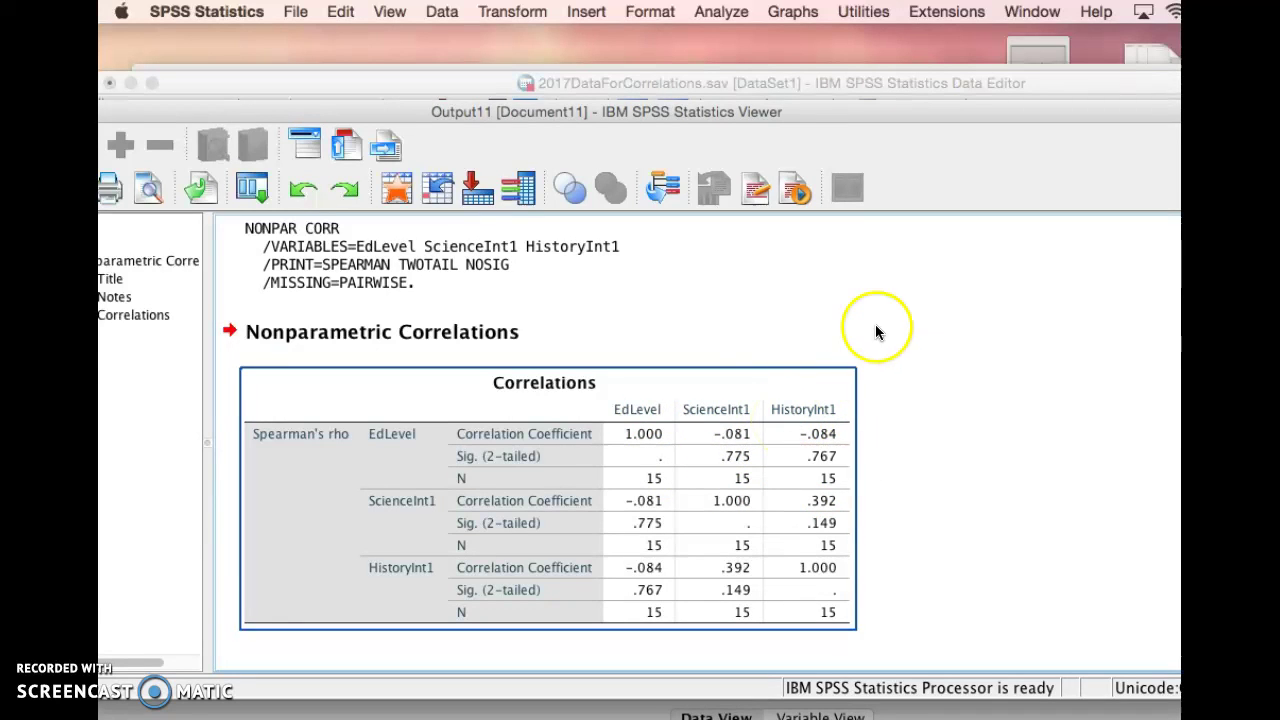
pyautogui.click(722, 338)
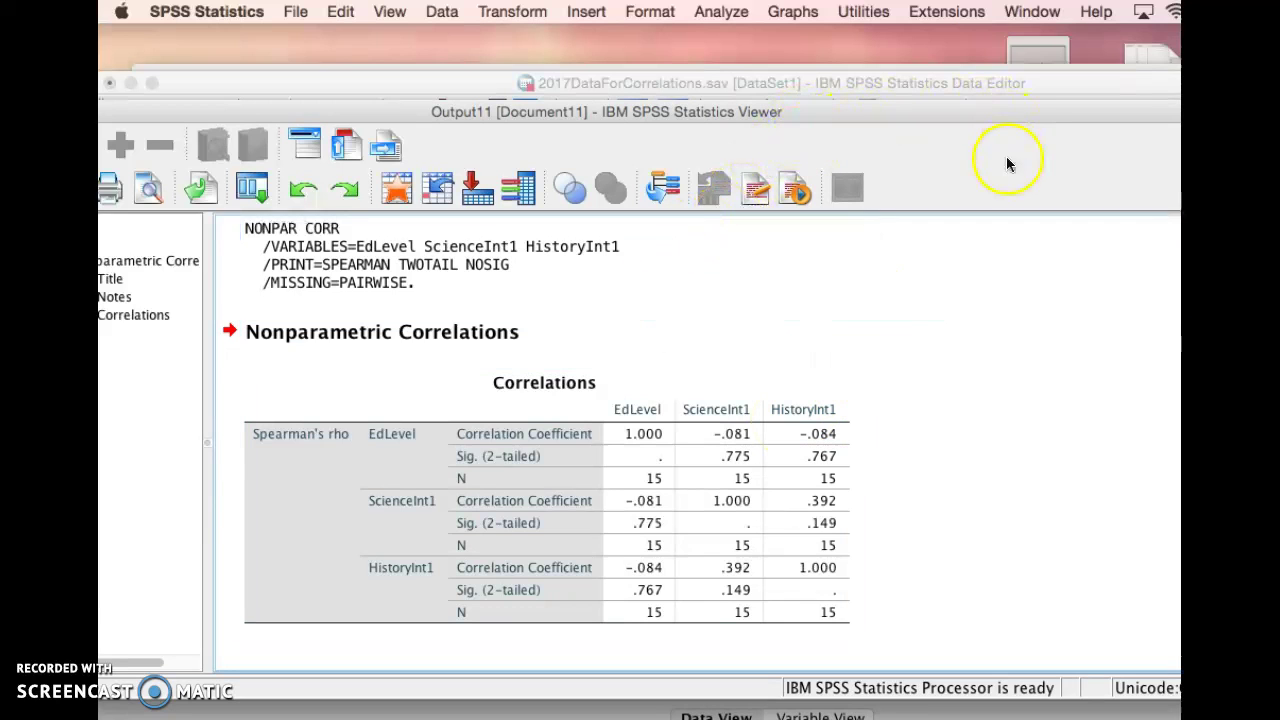
# Close the Viewer without exiting SPSS, keeping the dataset open
pyautogui.click(109, 84)
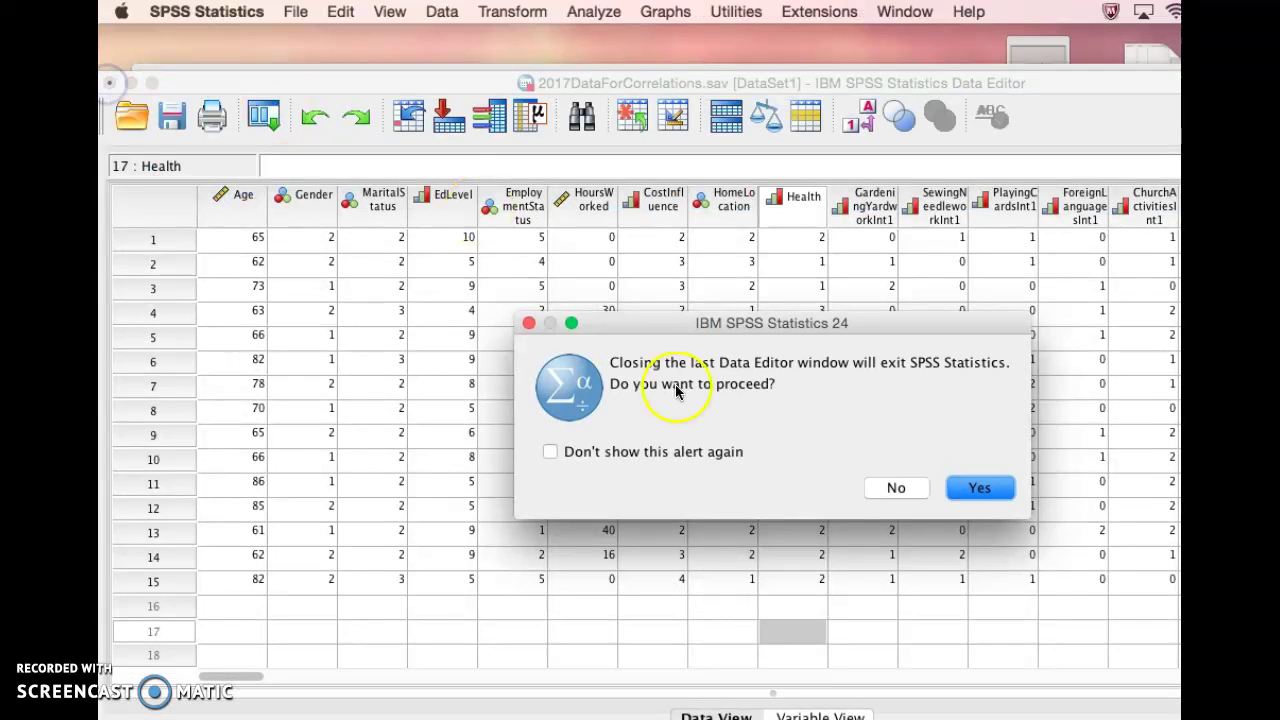
pyautogui.click(895, 488)
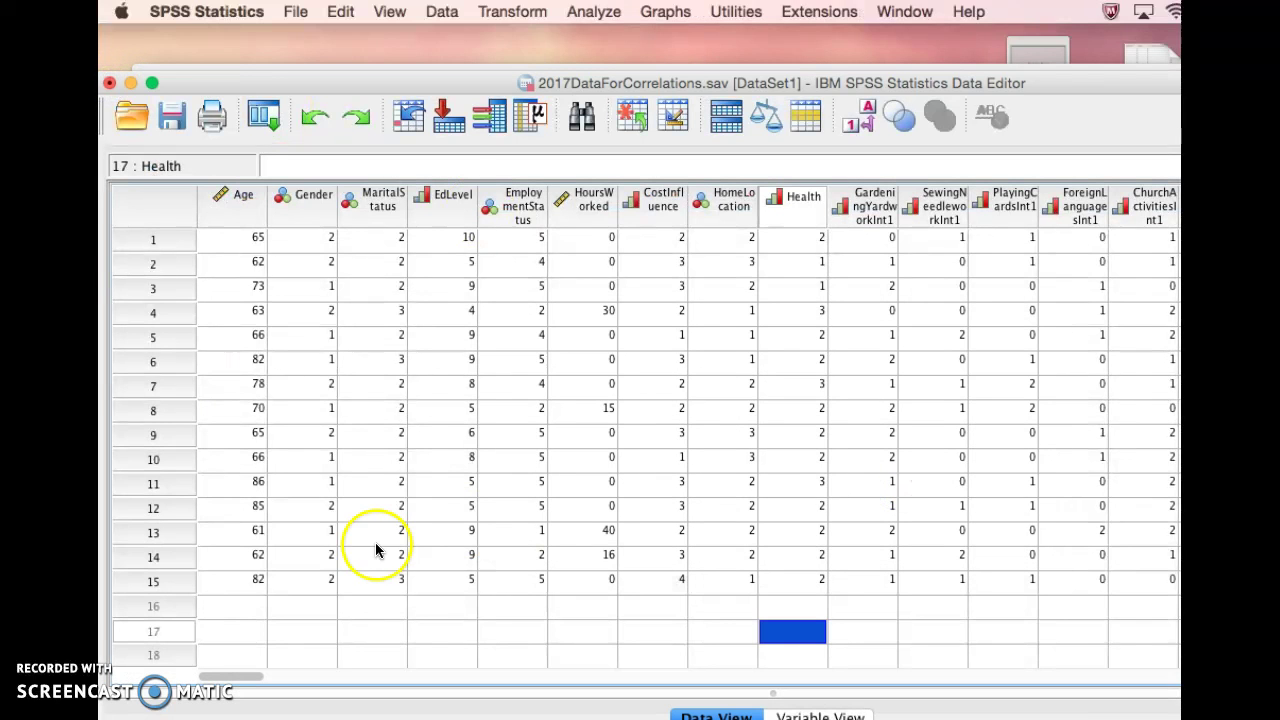